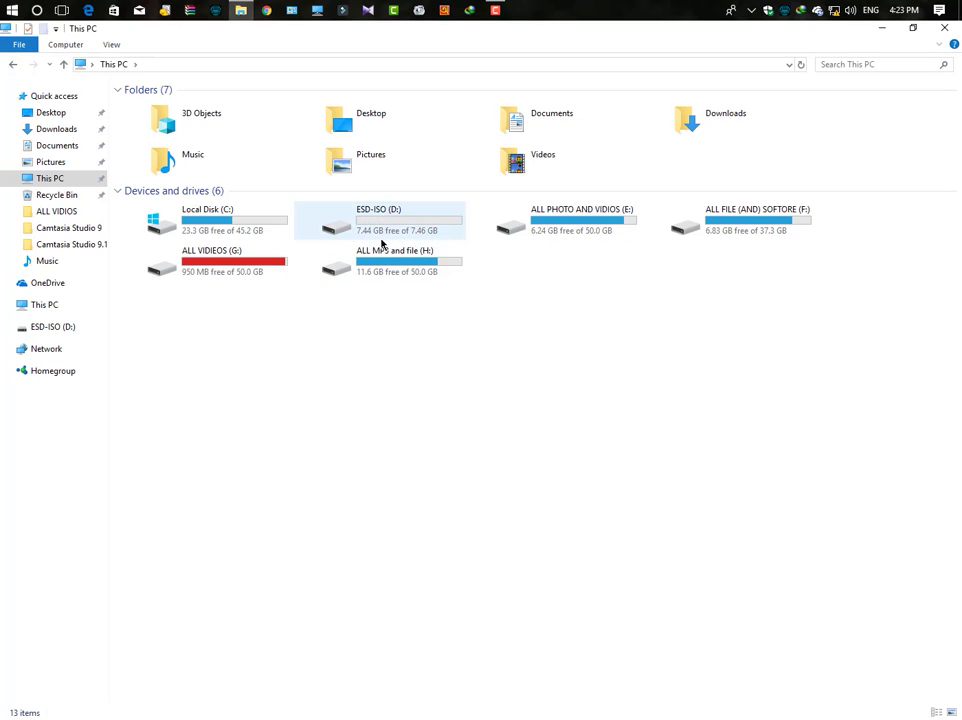
- Check the contents of the ESD-ISO (D:) drive and close the file window
{"action": "right_click", "coordinate": [437, 343]}
{"action": "left_click", "coordinate": [440, 397]}
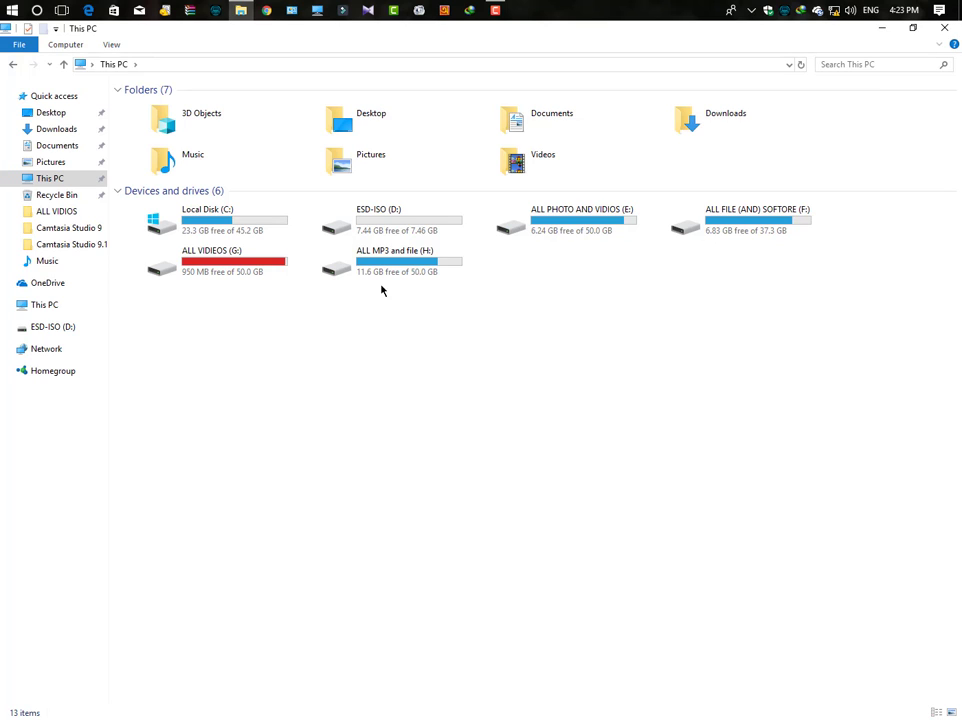
{"action": "left_click", "coordinate": [362, 222]}
{"action": "double_click", "coordinate": [416, 233]}
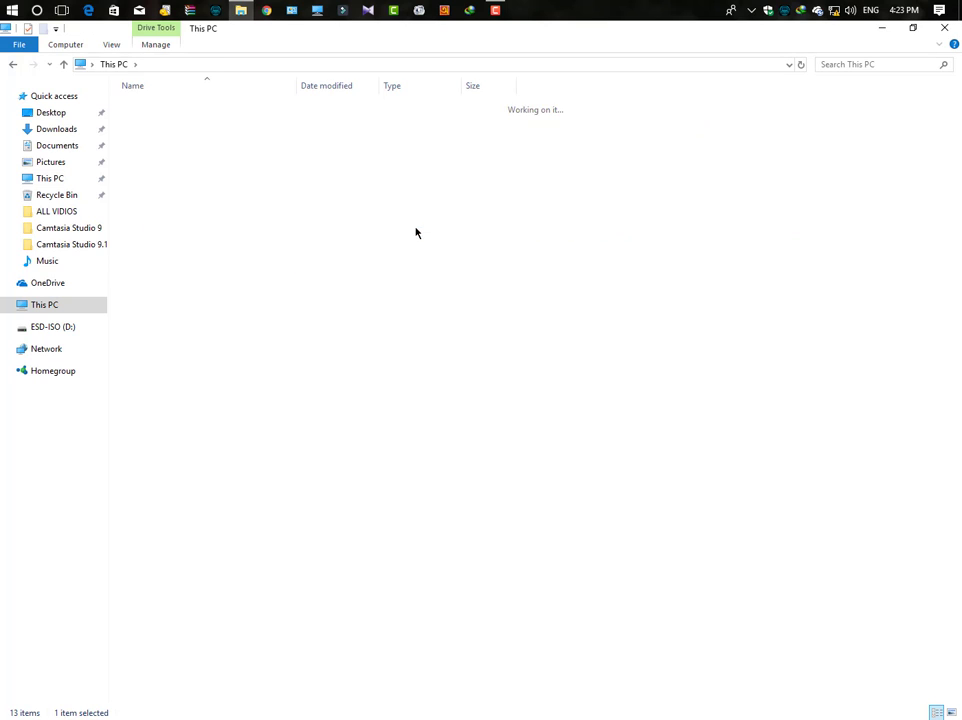
{"action": "left_click", "coordinate": [13, 64]}
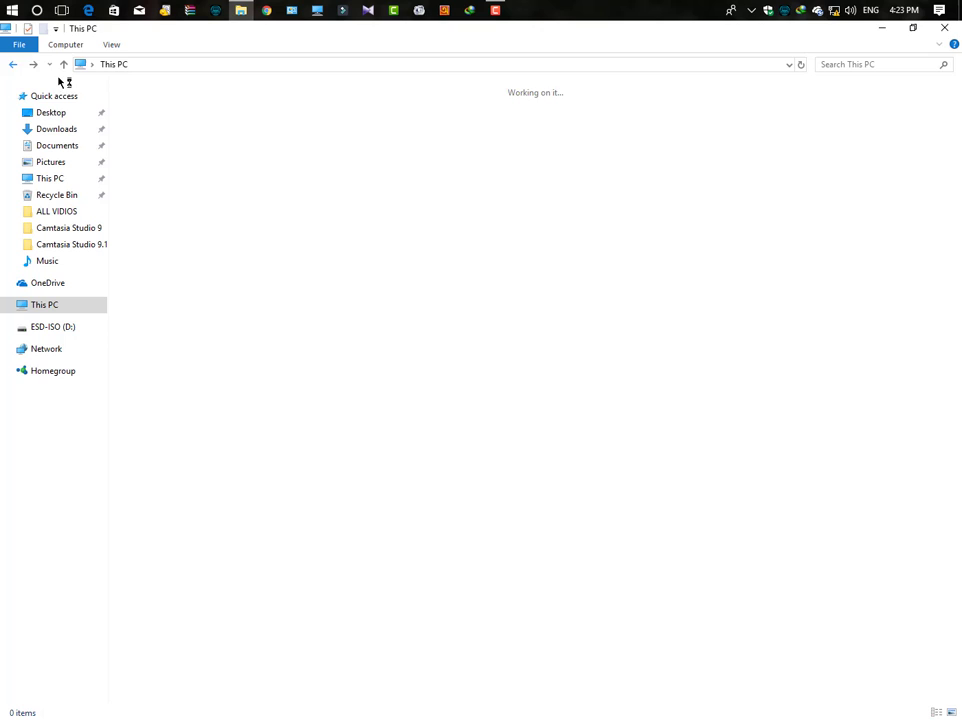
{"action": "left_click", "coordinate": [944, 27]}
{"action": "right_click", "coordinate": [515, 143]}
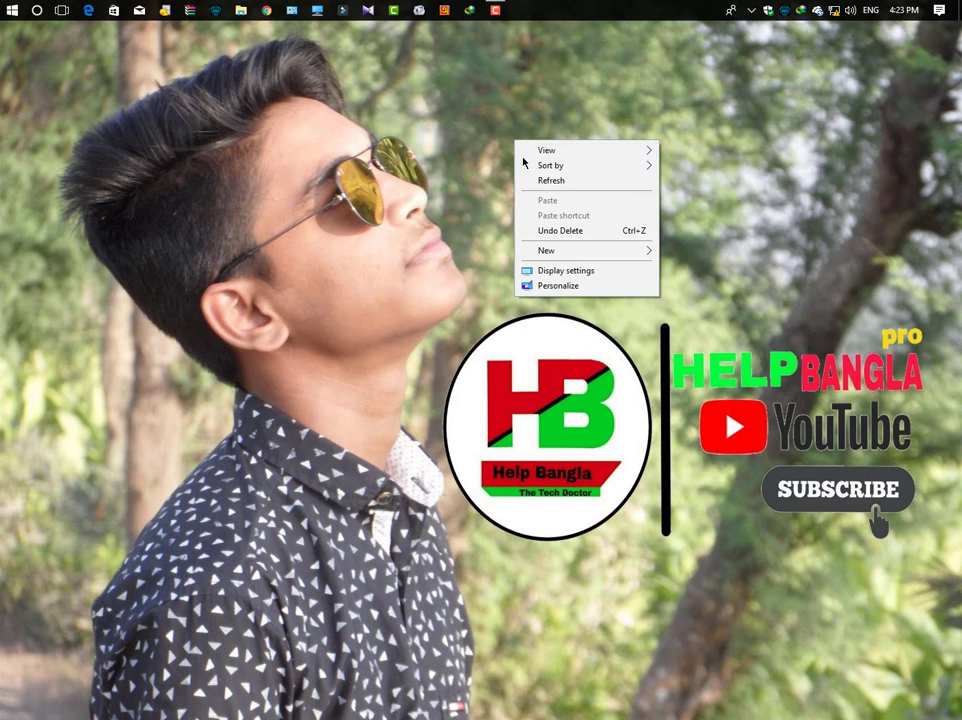
{"action": "left_click", "coordinate": [537, 181]}
{"action": "right_click", "coordinate": [456, 165]}
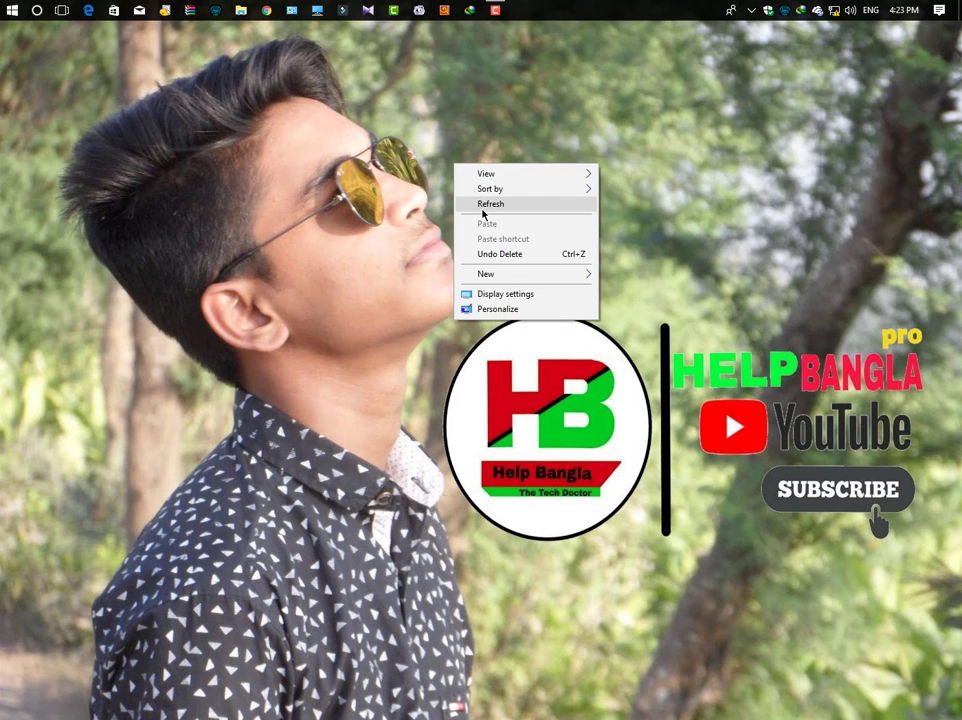
{"action": "left_click", "coordinate": [478, 205]}
{"action": "right_click", "coordinate": [340, 87]}
{"action": "left_click", "coordinate": [380, 125]}
{"action": "right_click", "coordinate": [387, 128]}
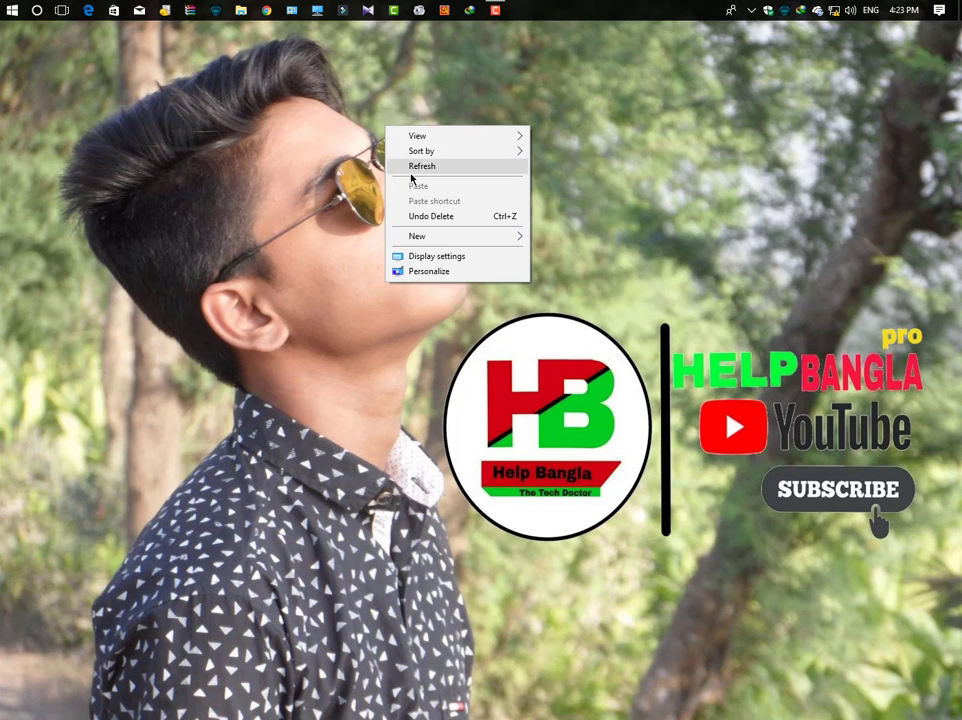
{"action": "left_click", "coordinate": [410, 174]}
{"action": "right_click", "coordinate": [412, 172]}
{"action": "left_click", "coordinate": [477, 213]}
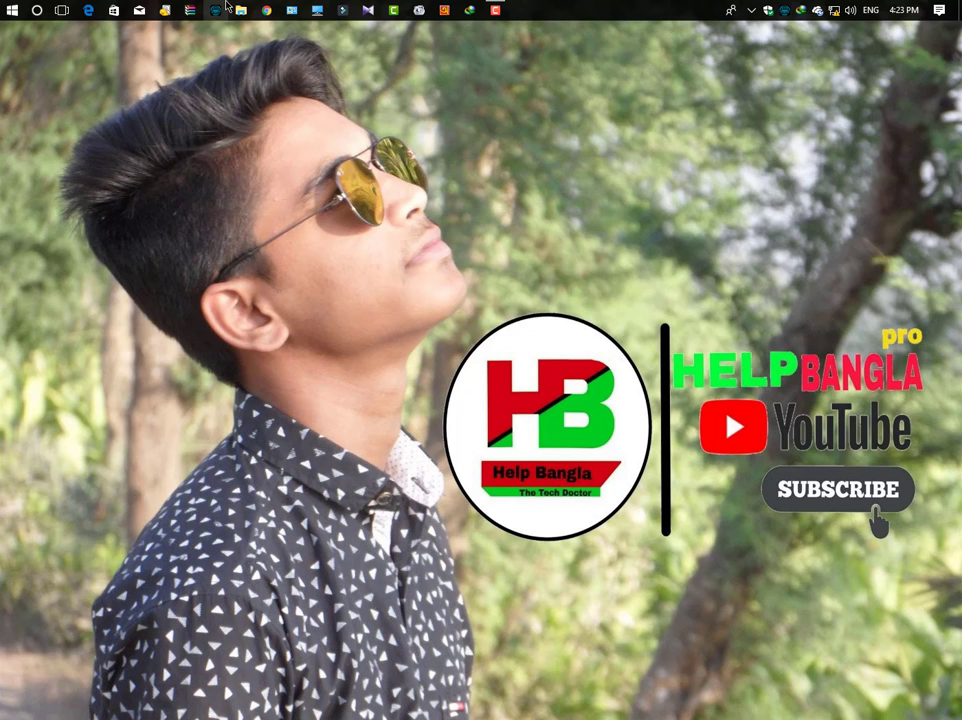
- Open File Explorer, check the contents of the ESD-ISO (D:) drive and go to a refreshed This PC view
{"action": "left_click", "coordinate": [240, 10]}
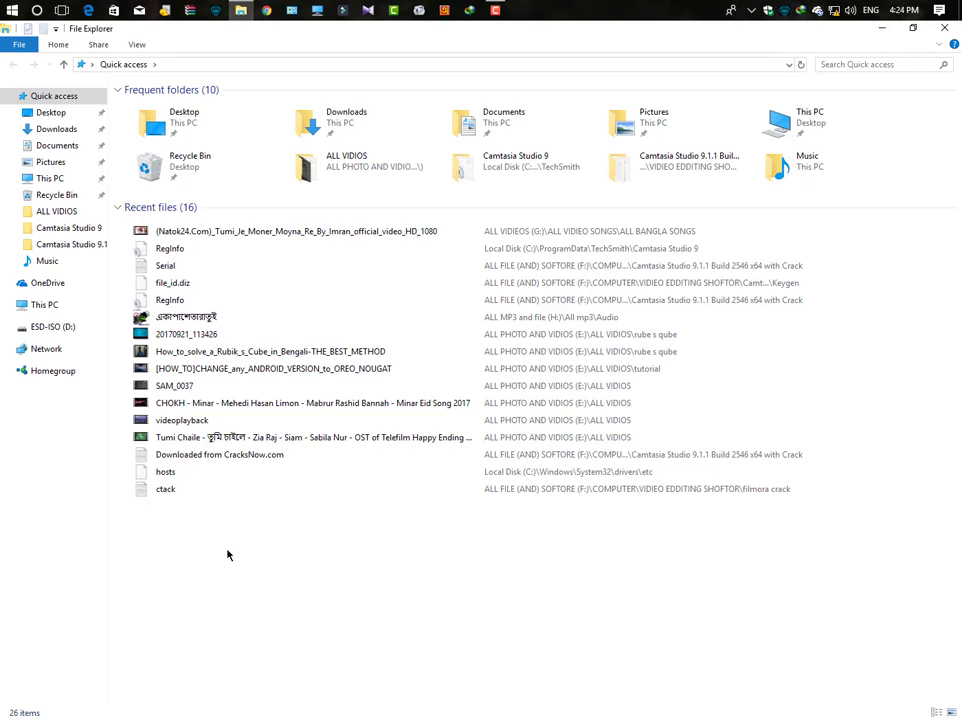
{"action": "left_click", "coordinate": [40, 329]}
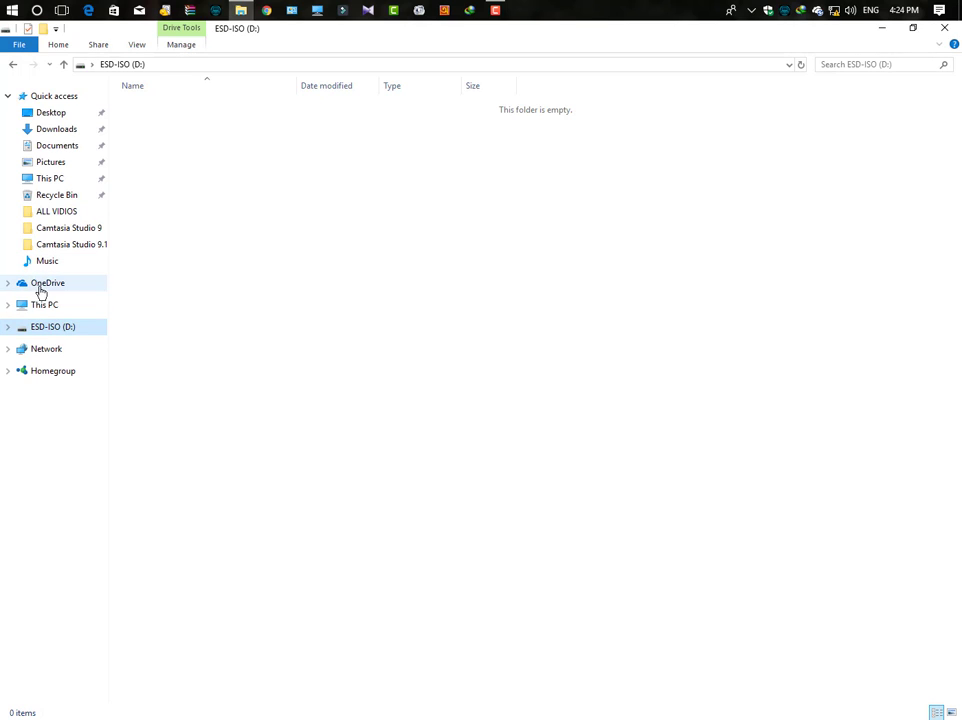
{"action": "left_click", "coordinate": [41, 305]}
{"action": "right_click", "coordinate": [432, 337]}
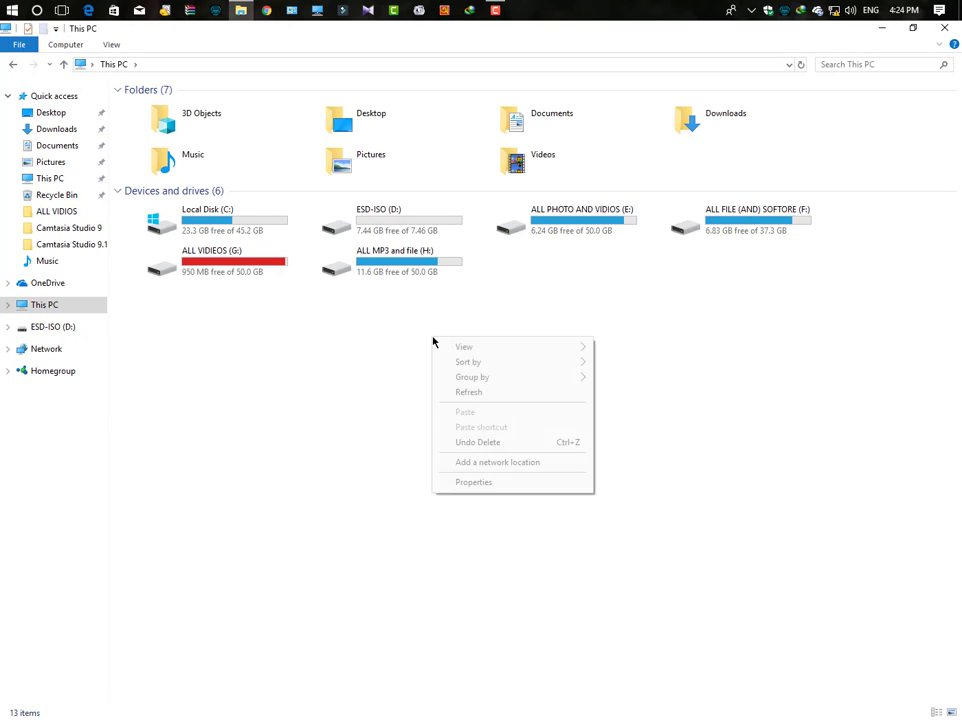
{"action": "left_click", "coordinate": [463, 390]}
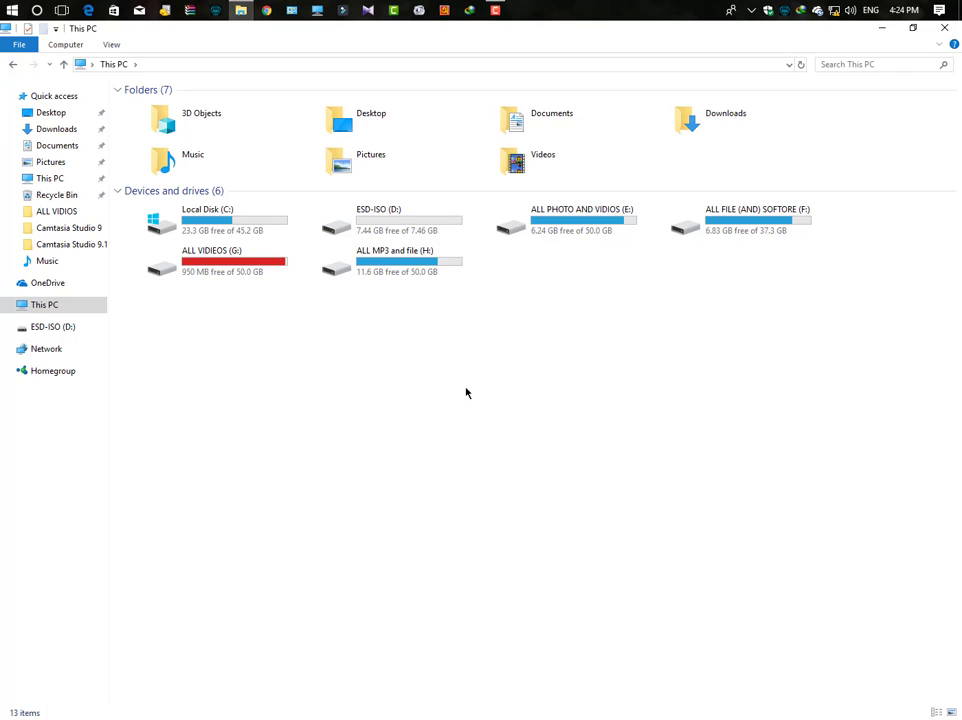
{"action": "left_click", "coordinate": [183, 275]}
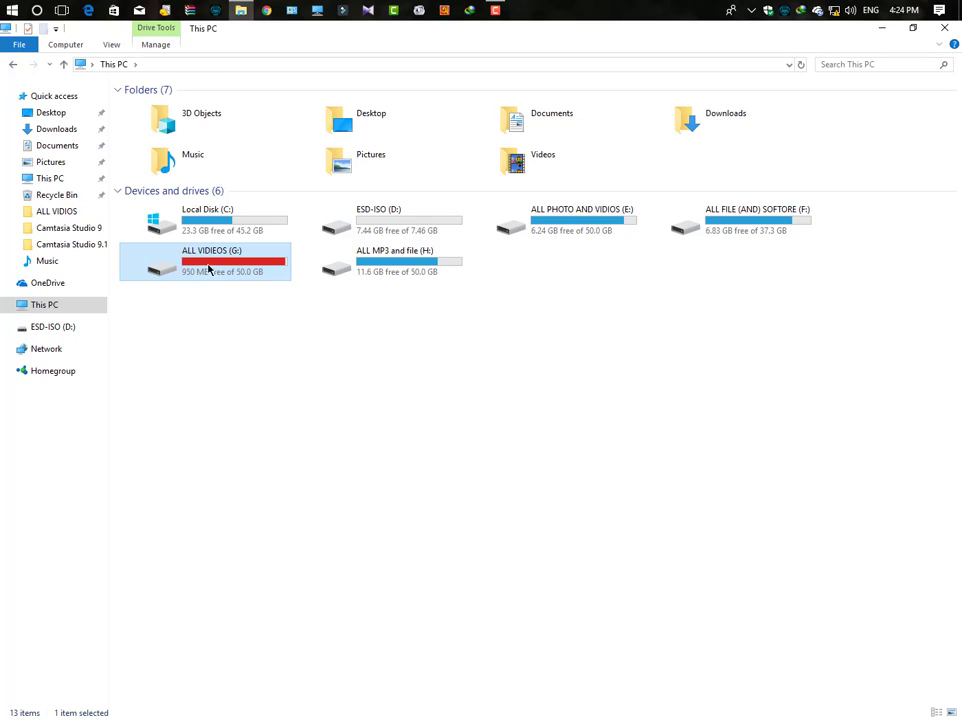
{"action": "double_click", "coordinate": [209, 268]}
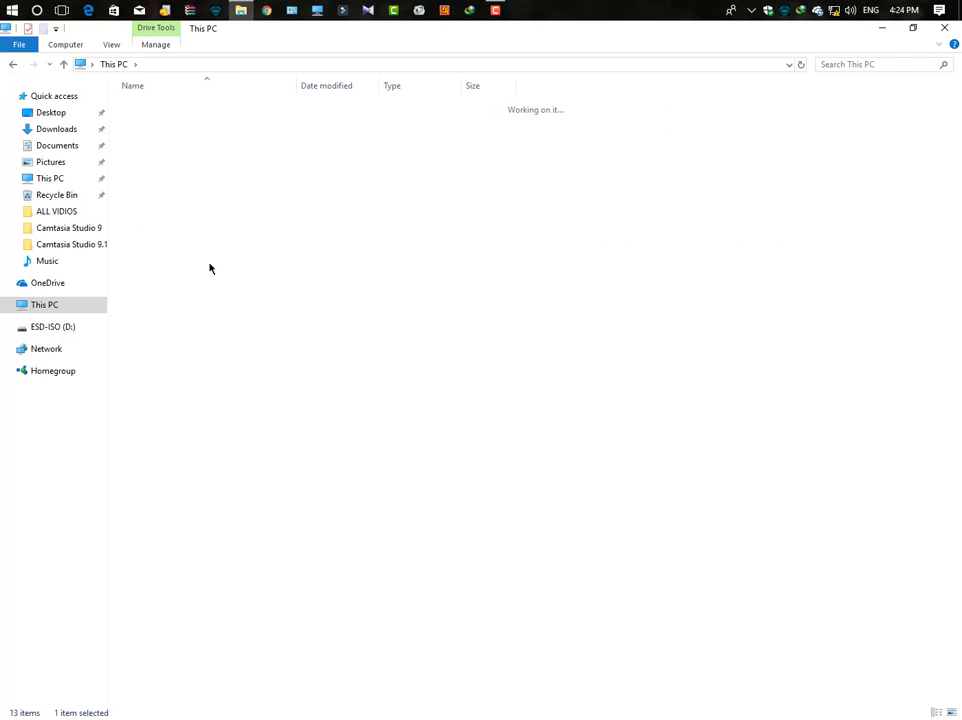
{"action": "left_click", "coordinate": [13, 65]}
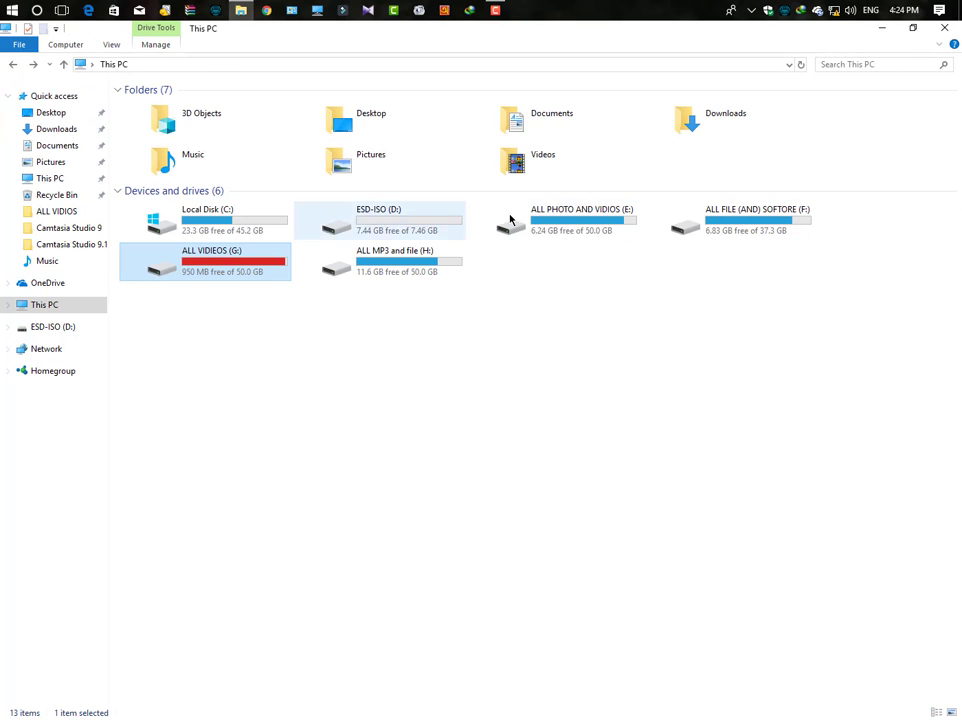
- Launch rufus-2.18p from the COMPUTER folder on the ALL FILE (AND) SOFTORE (F:) drive and close the file window
{"action": "double_click", "coordinate": [769, 225]}
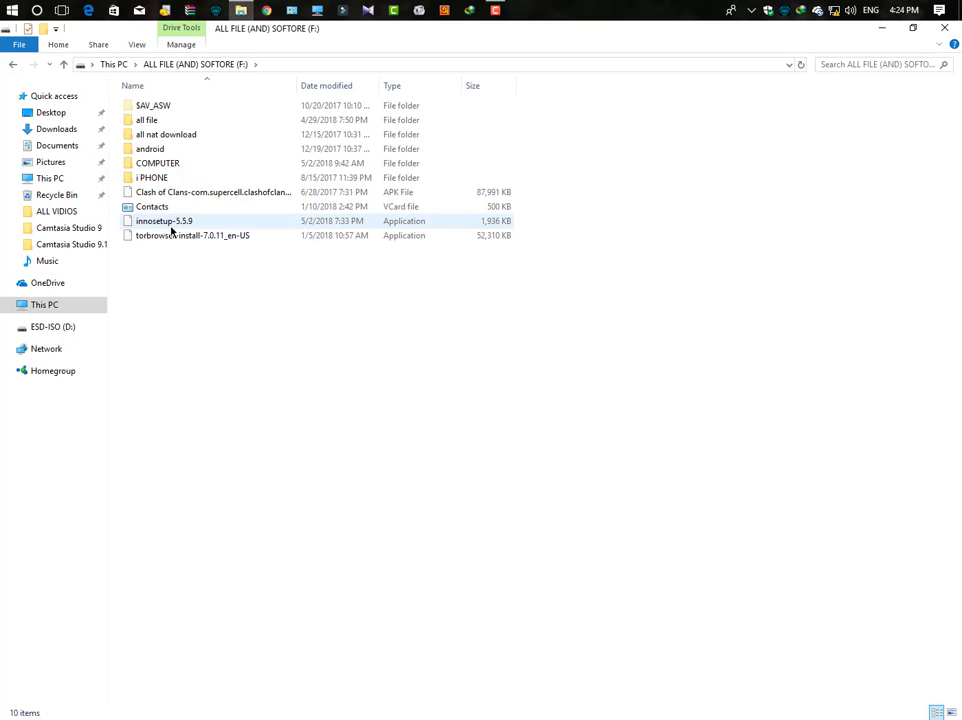
{"action": "double_click", "coordinate": [172, 162]}
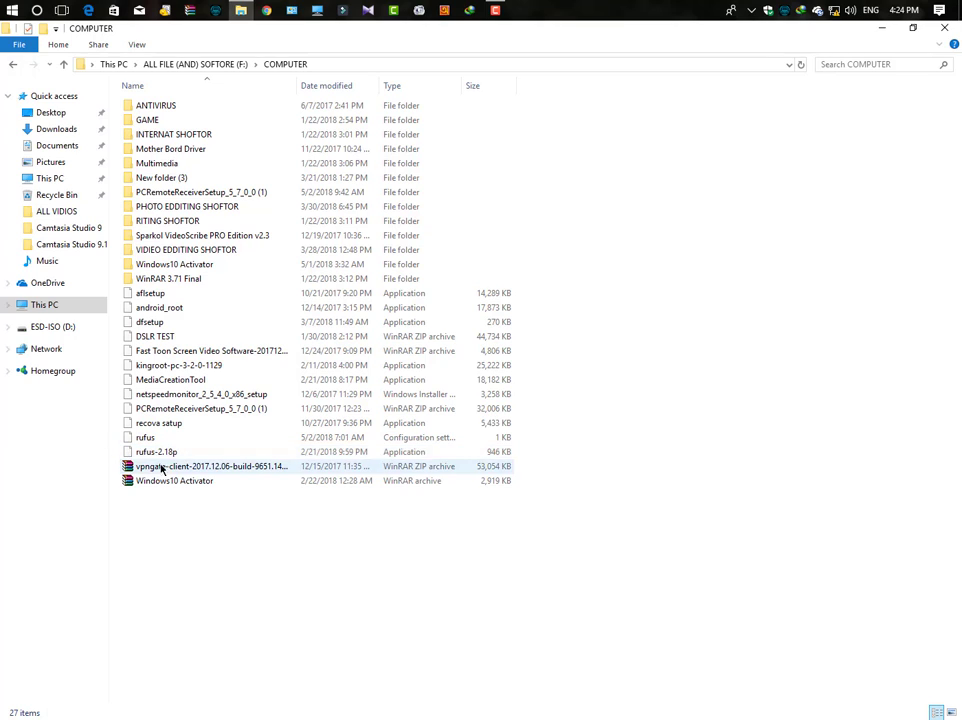
{"action": "right_click", "coordinate": [176, 516]}
{"action": "left_click", "coordinate": [203, 571]}
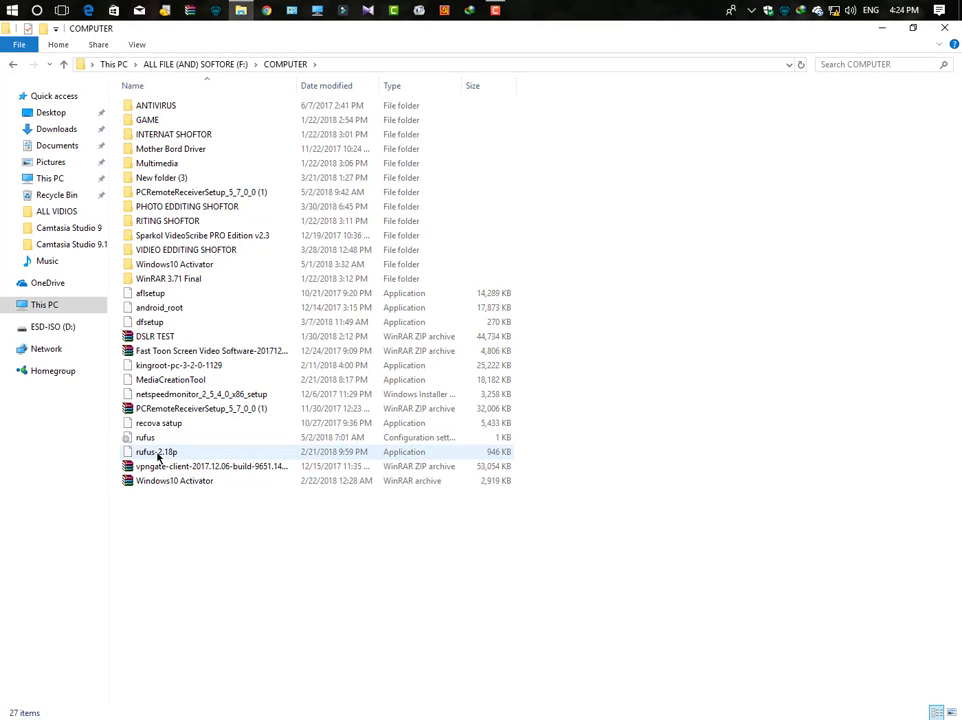
{"action": "left_click", "coordinate": [157, 453]}
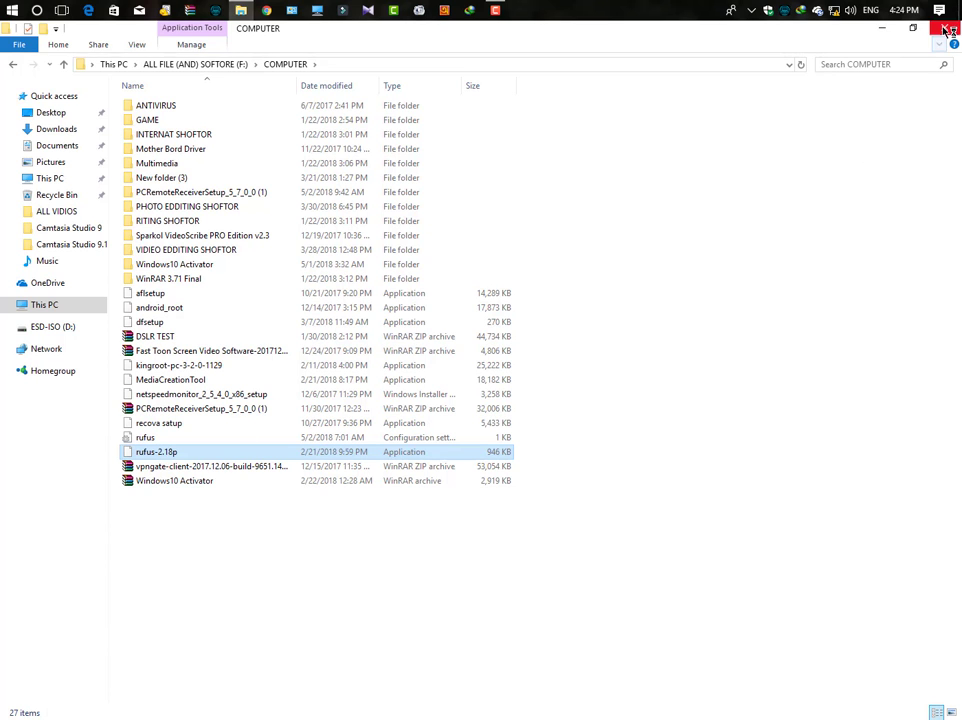
{"action": "left_click", "coordinate": [944, 27]}
{"action": "right_click", "coordinate": [481, 104]}
{"action": "left_click", "coordinate": [507, 143]}
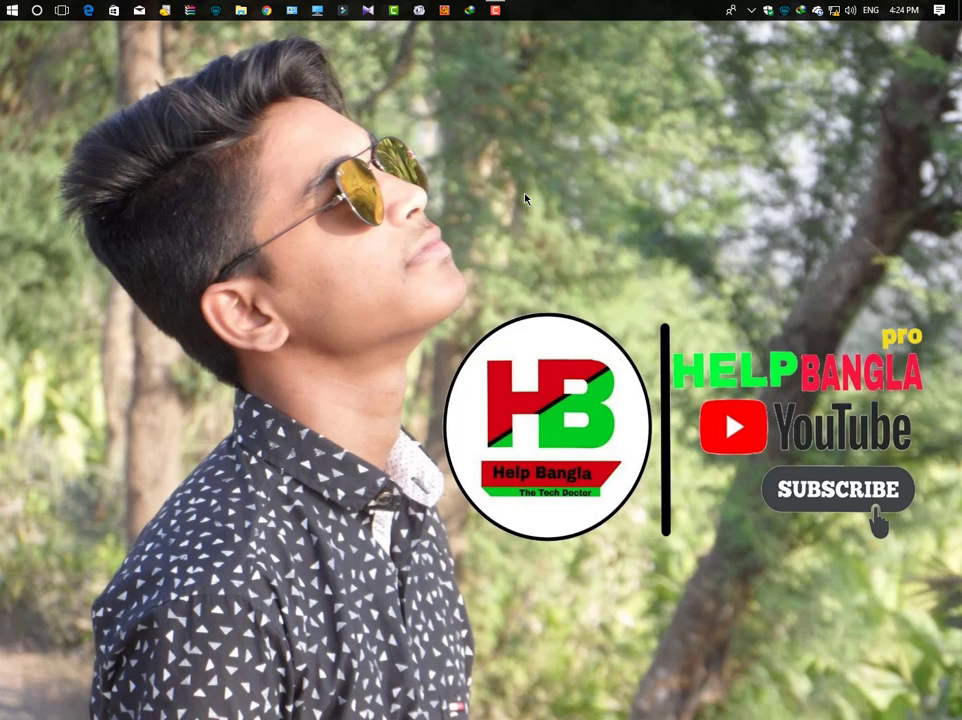
{"action": "right_click", "coordinate": [508, 144]}
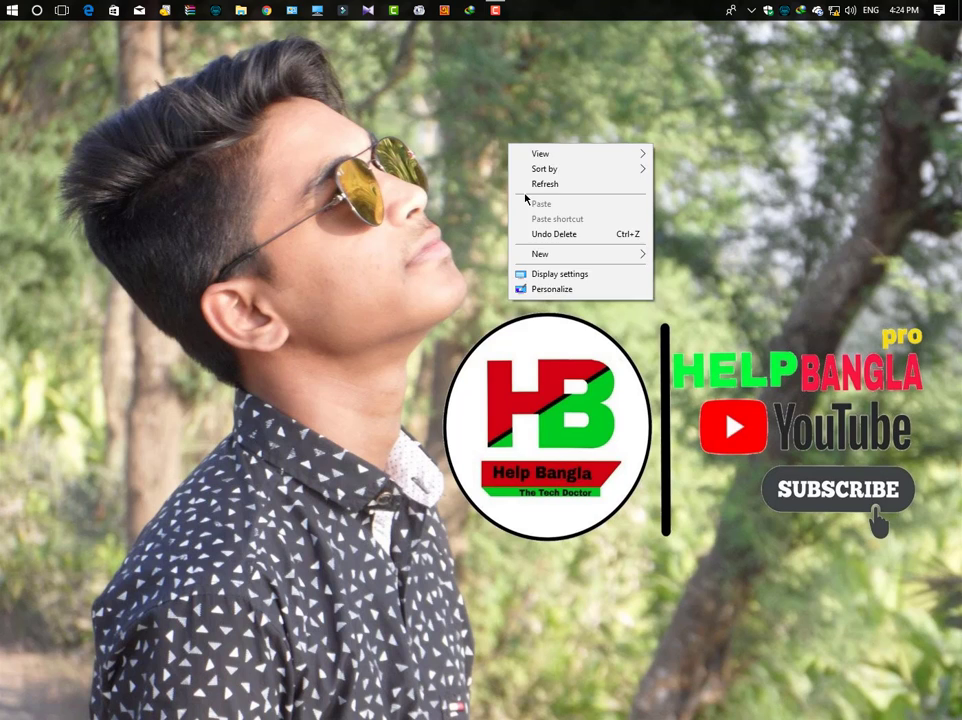
{"action": "left_click", "coordinate": [527, 185]}
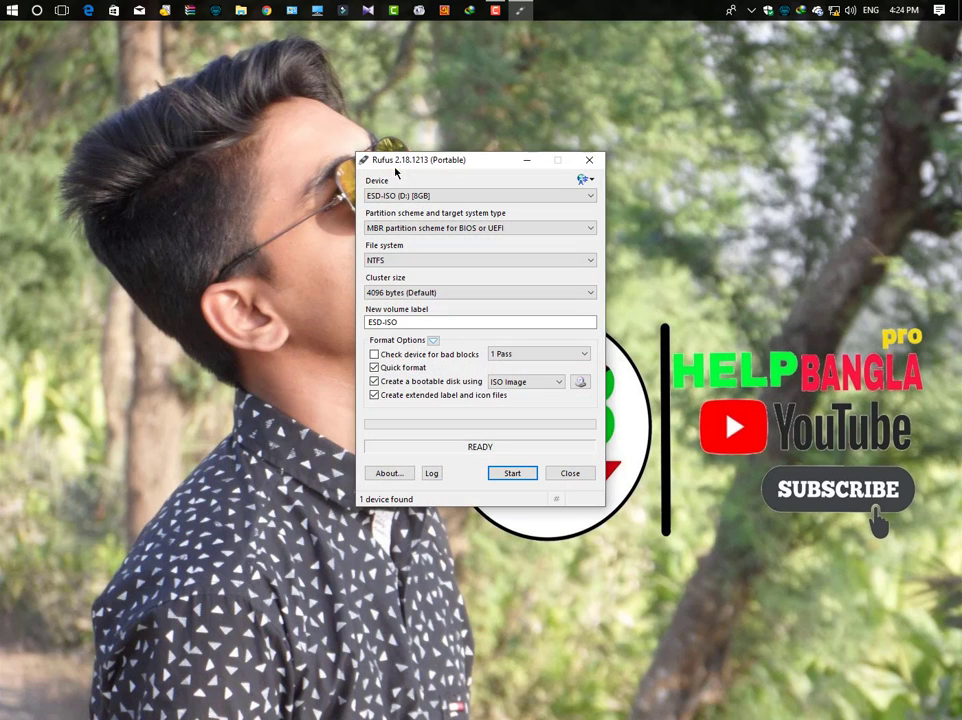
{"action": "left_click_drag", "start_coordinate": [264, 113], "coordinate": [640, 160]}
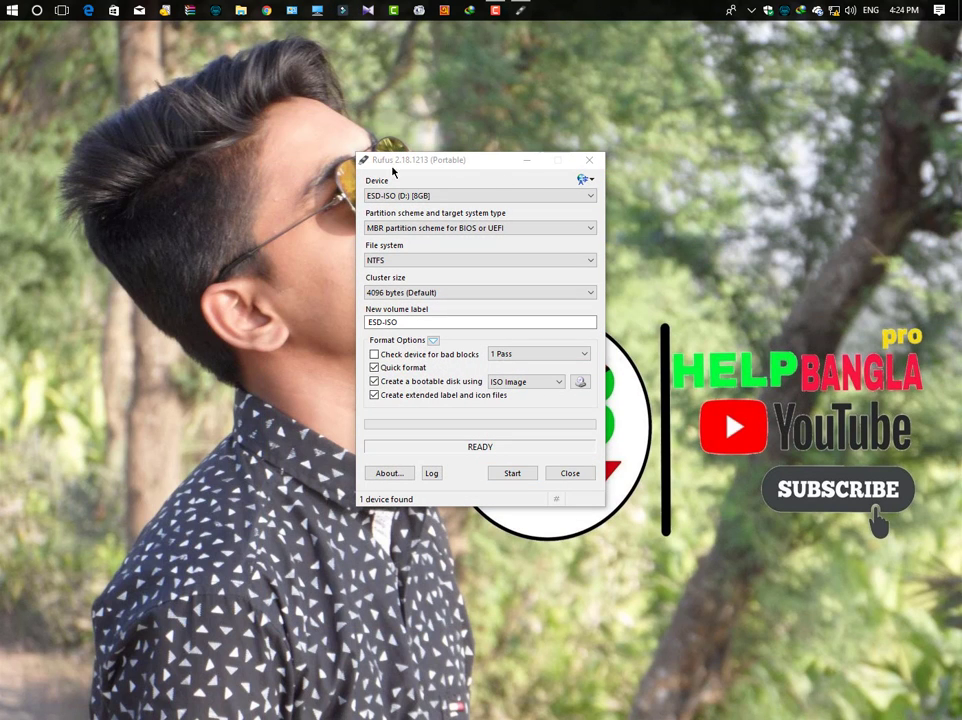
- Select ESD-ISO (D:) [8GB] as the device and NTFS as its file system in Rufus
{"action": "left_click", "coordinate": [480, 168]}
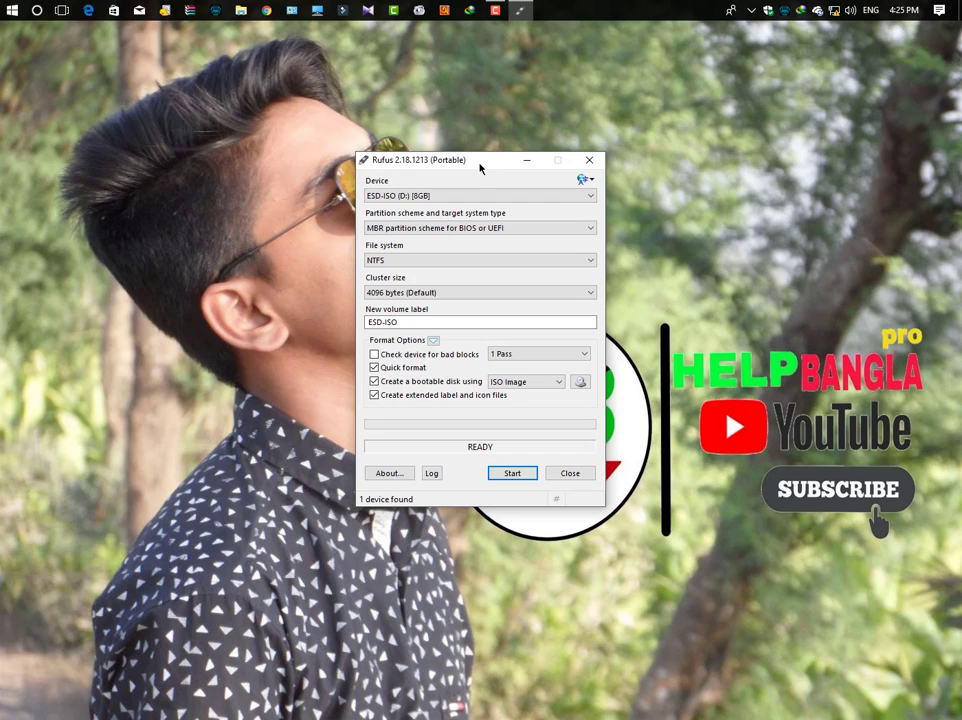
{"action": "left_click_drag", "start_coordinate": [480, 168], "coordinate": [455, 108]}
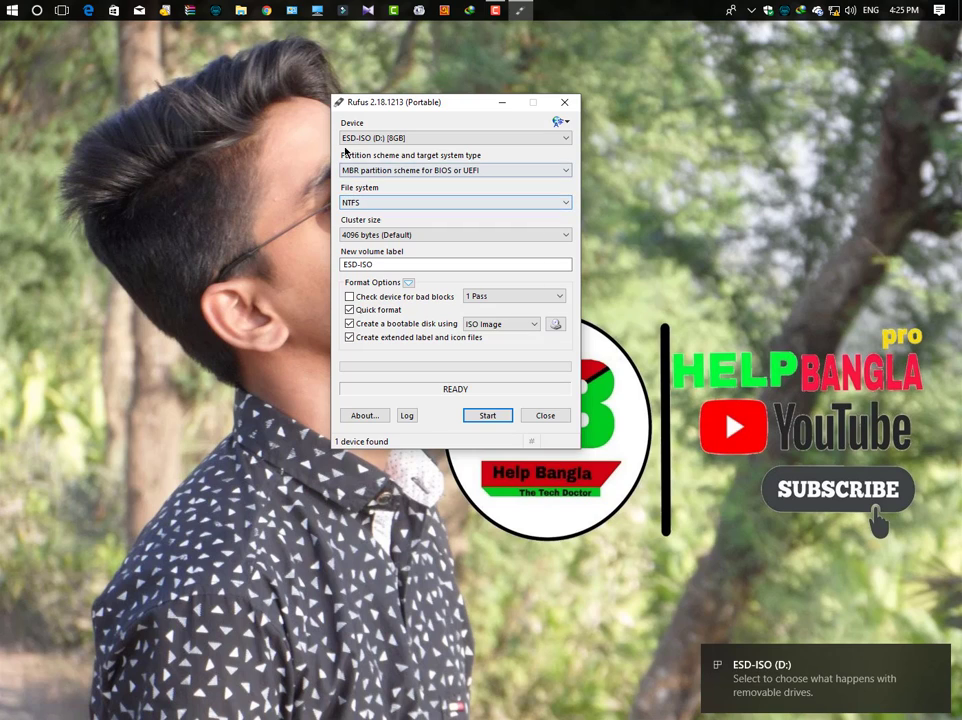
{"action": "left_click", "coordinate": [393, 204]}
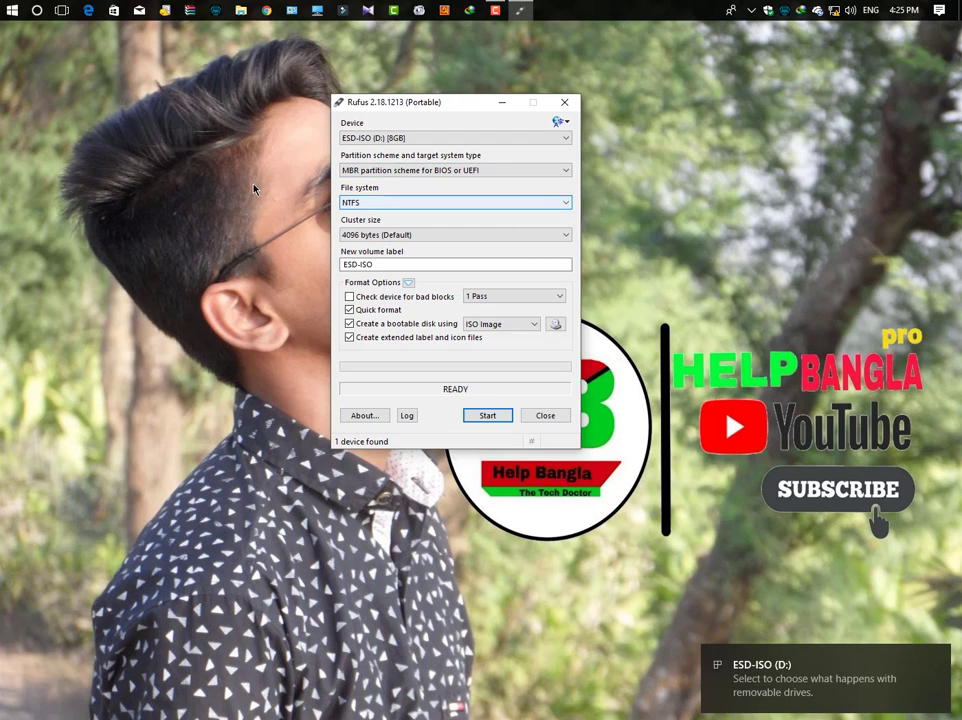
{"action": "left_click", "coordinate": [462, 139]}
{"action": "left_click", "coordinate": [462, 150]}
{"action": "left_click", "coordinate": [404, 202]}
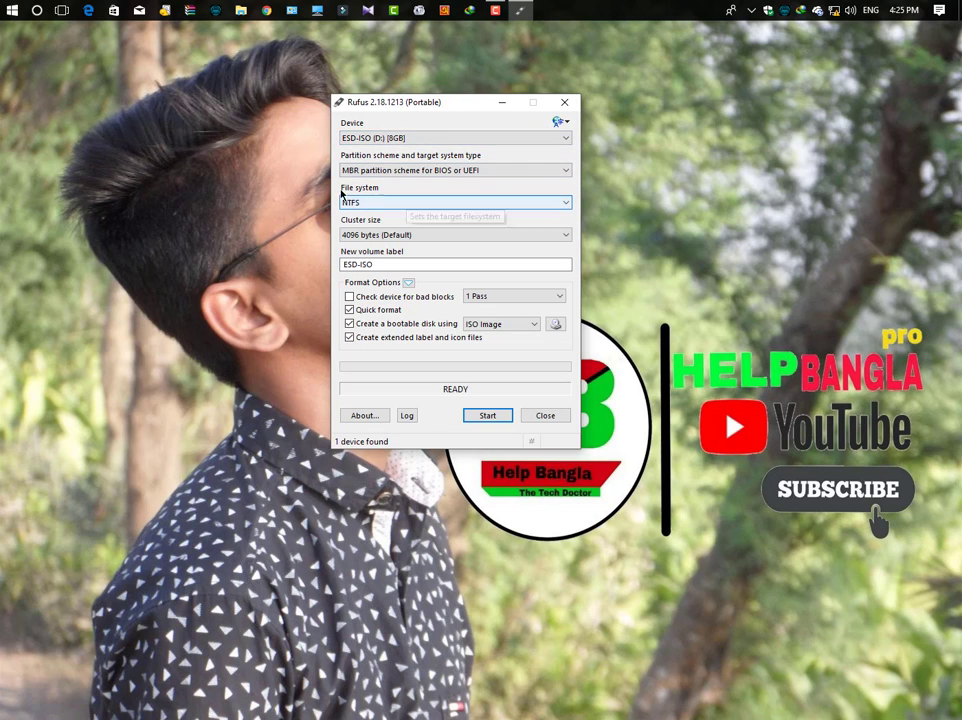
{"action": "left_click", "coordinate": [399, 195]}
{"action": "left_click", "coordinate": [393, 205]}
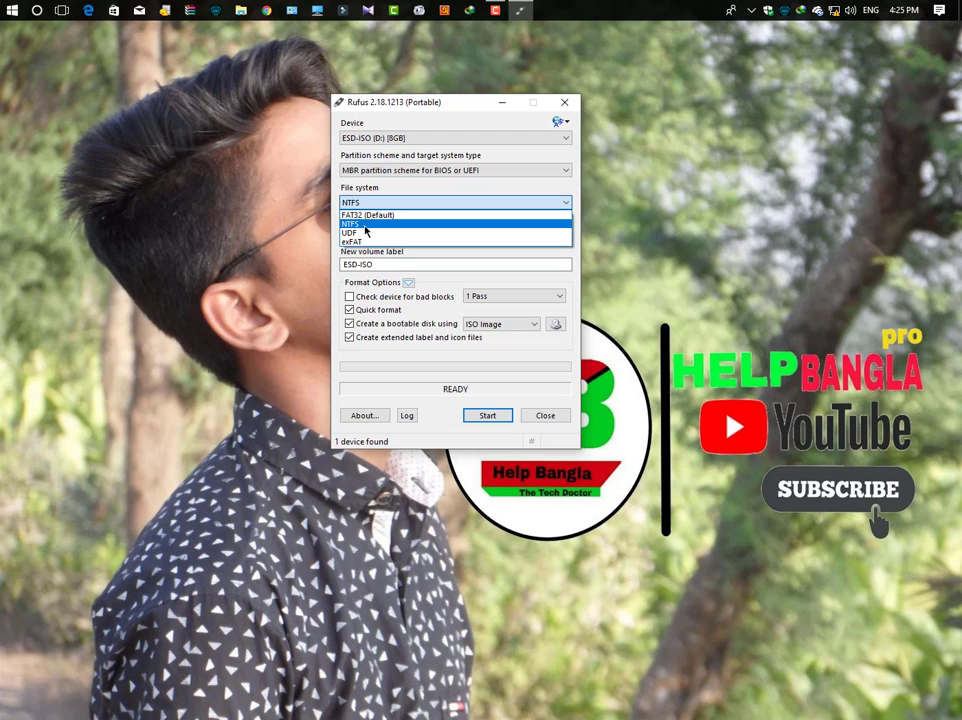
{"action": "left_click", "coordinate": [366, 231]}
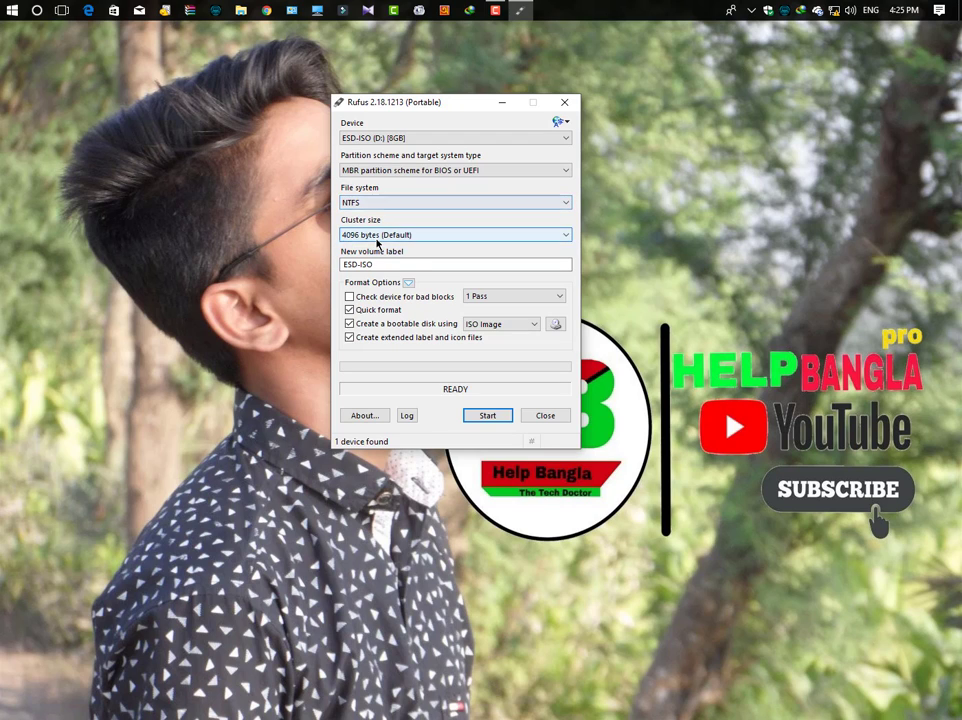
- Set the cluster size to 64 kilobytes and keep ISO Image as the bootable disk source
{"action": "left_click", "coordinate": [377, 239]}
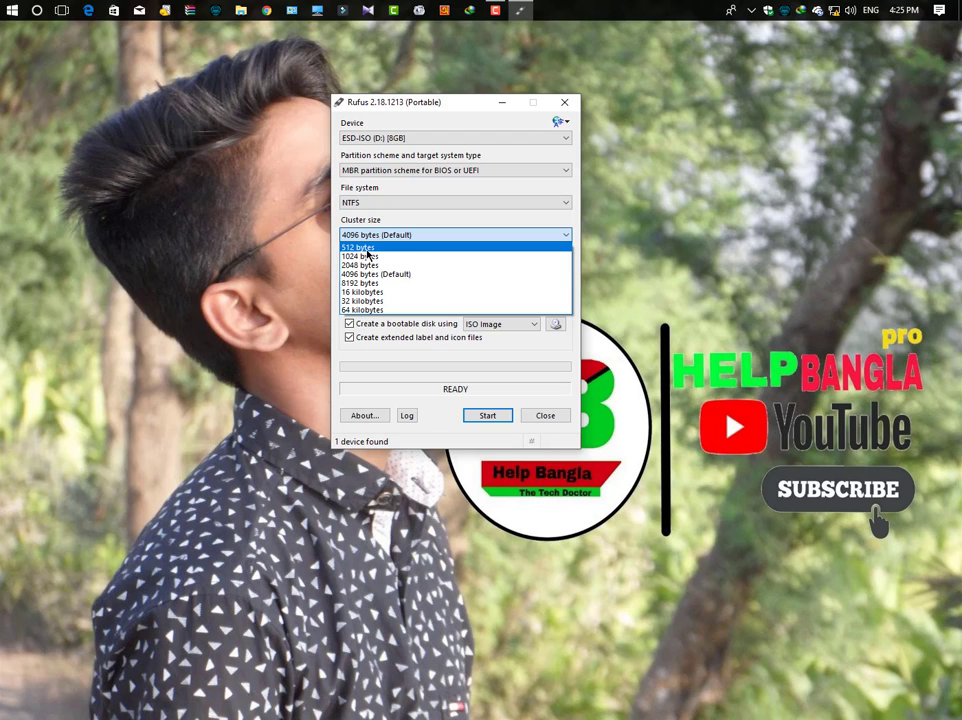
{"action": "left_click", "coordinate": [365, 311]}
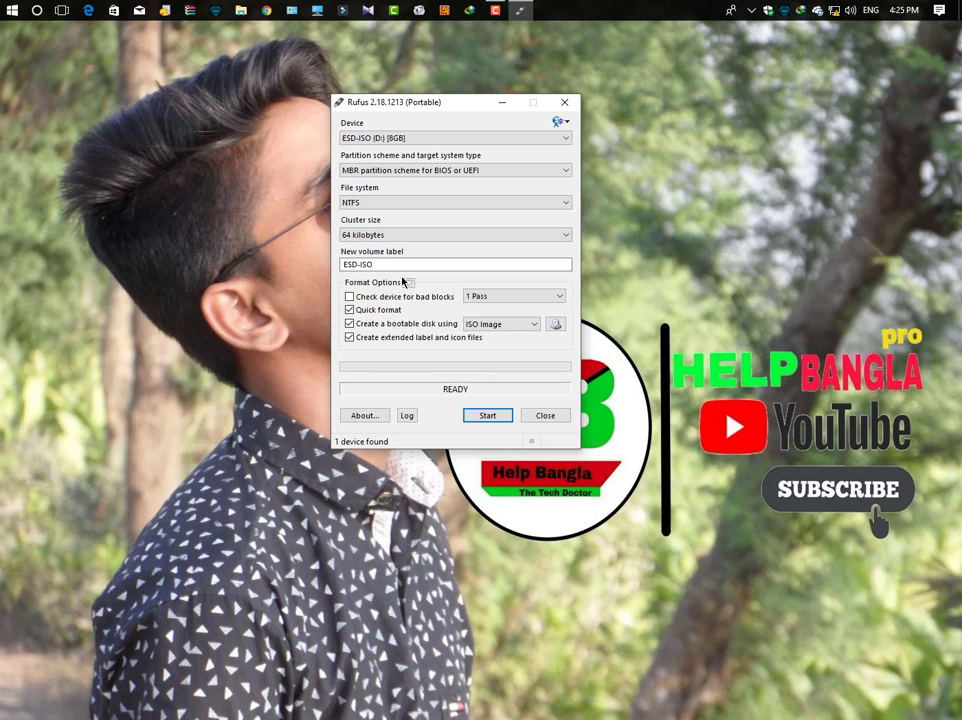
{"action": "left_click", "coordinate": [515, 328]}
{"action": "left_click", "coordinate": [520, 326]}
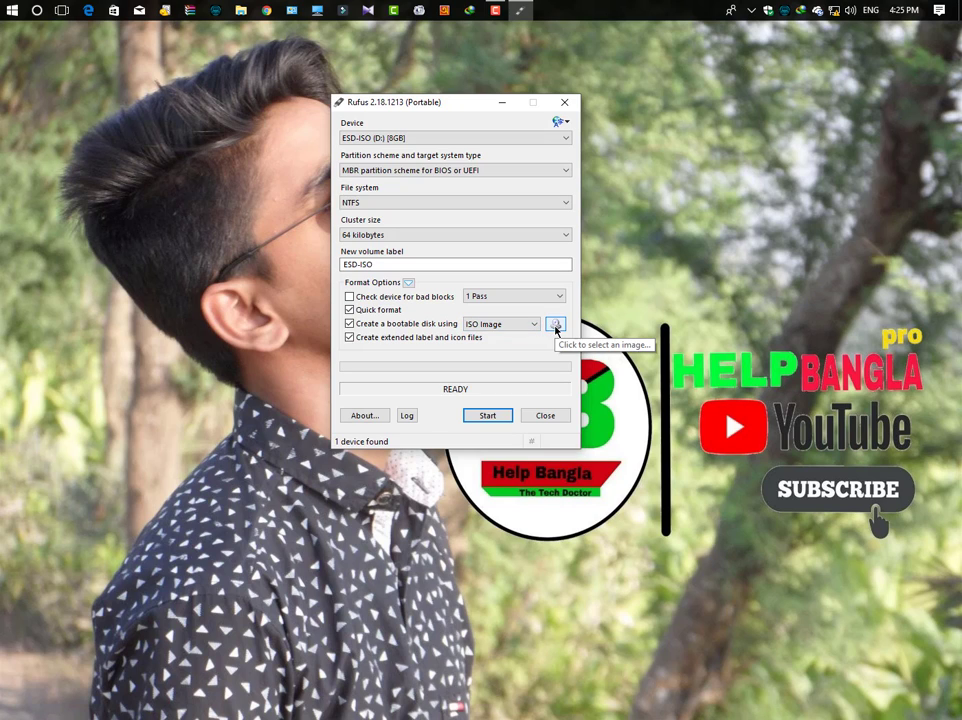
{"action": "left_click", "coordinate": [556, 326]}
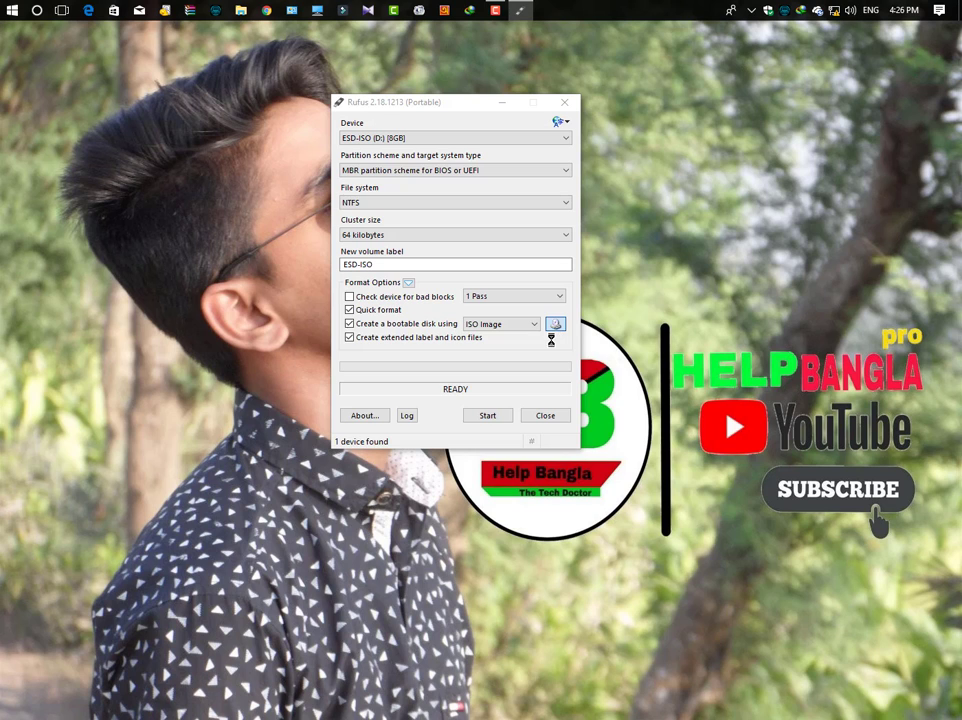
{"action": "left_click_drag", "start_coordinate": [435, 286], "coordinate": [439, 333]}
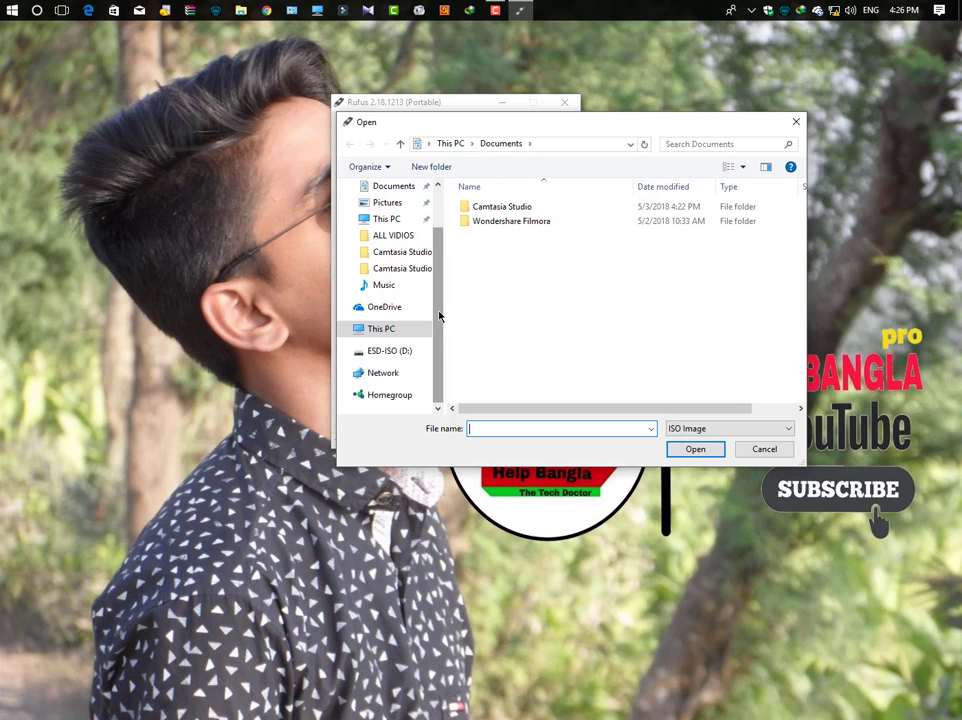
{"action": "left_click", "coordinate": [796, 121]}
{"action": "left_click", "coordinate": [532, 324]}
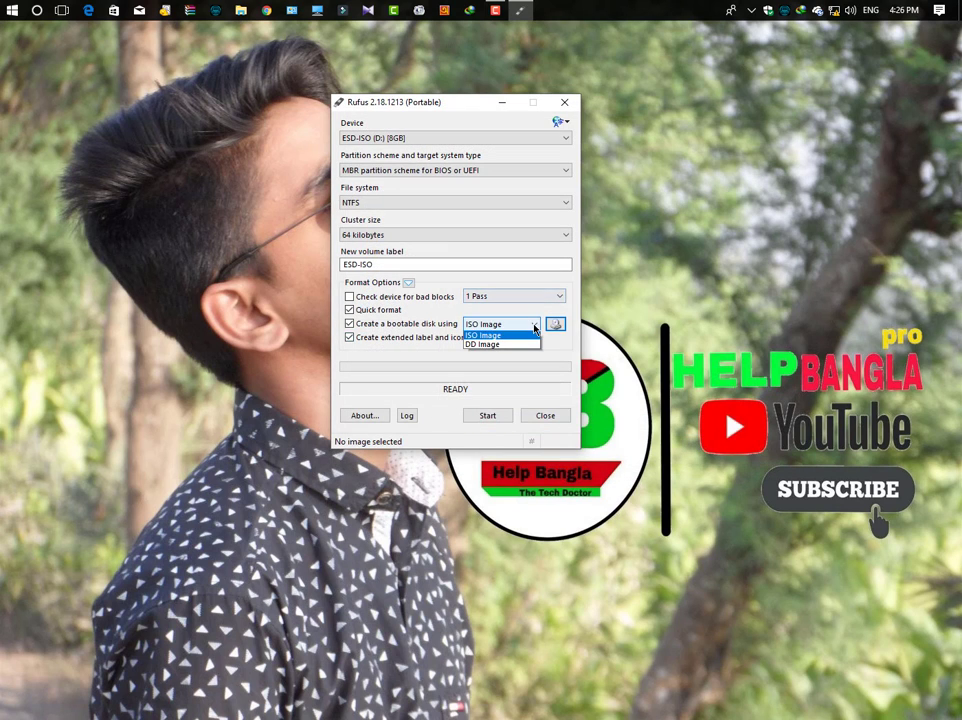
{"action": "left_click", "coordinate": [530, 328]}
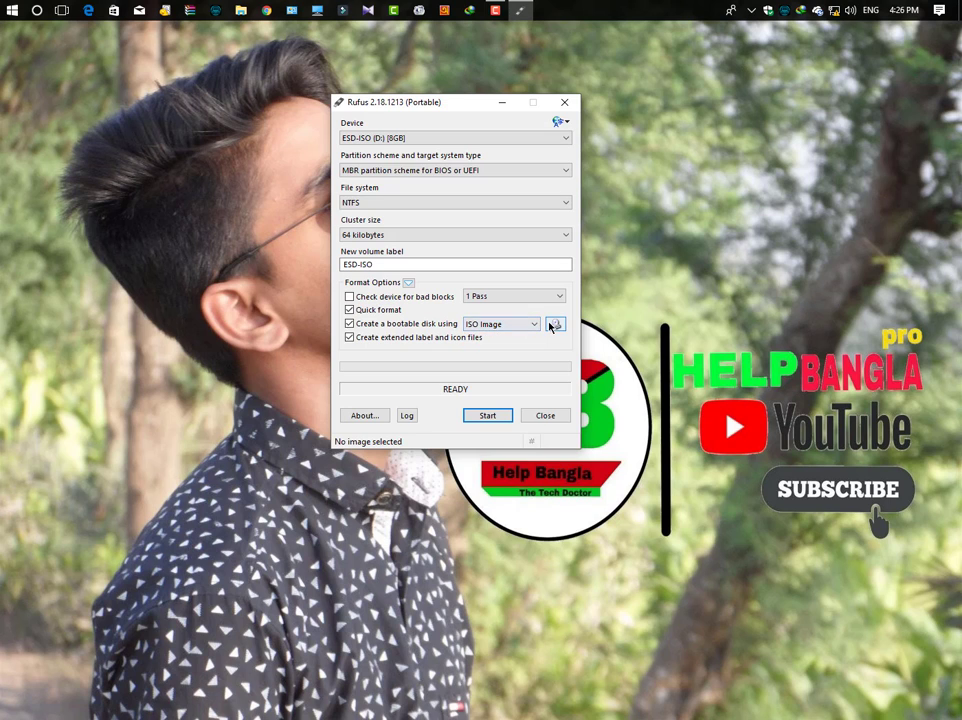
- Load the Windows ISO image from the windows 10 folder on the ALL MP3 and file (H:) drive into Rufus
{"action": "left_click", "coordinate": [556, 324]}
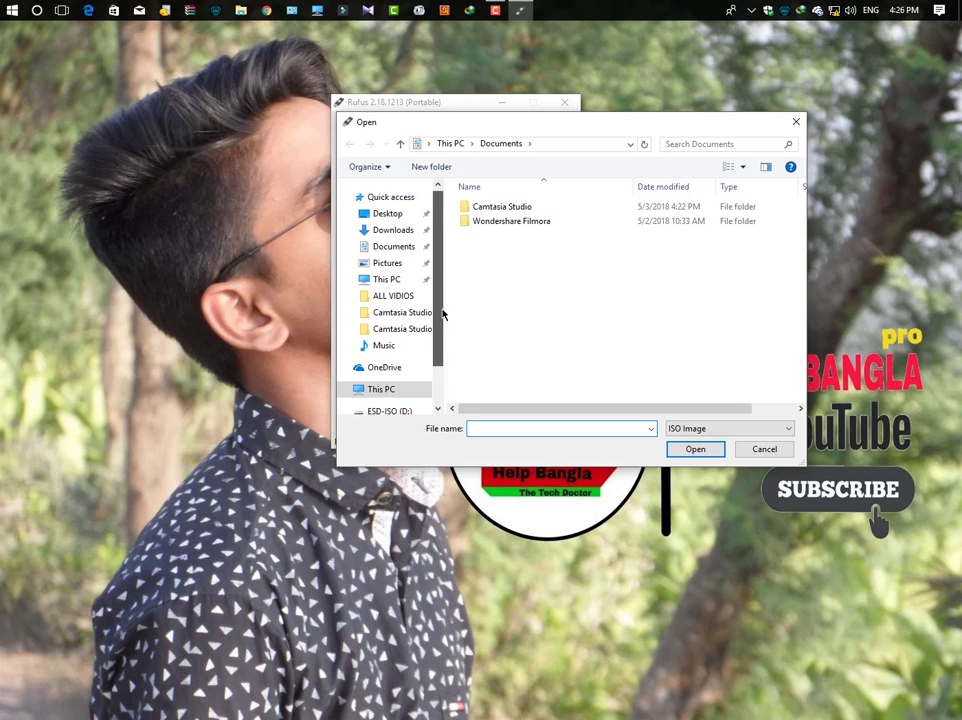
{"action": "scroll", "coordinate": [400, 352], "scroll_direction": "down", "scroll_amount": 2}
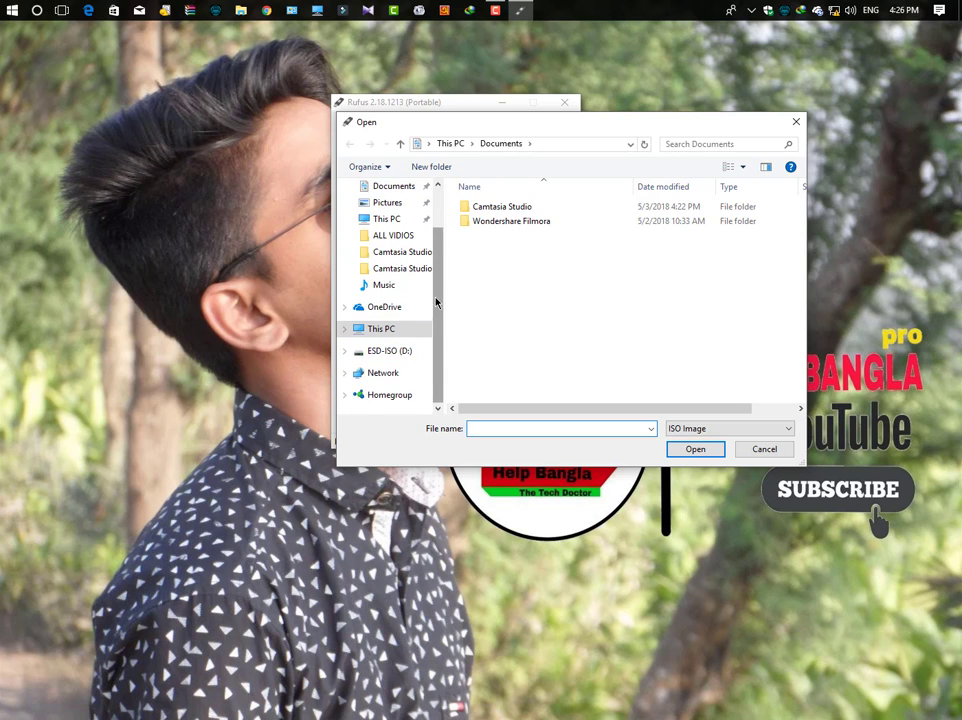
{"action": "scroll", "coordinate": [436, 300], "scroll_direction": "up", "scroll_amount": 2}
{"action": "left_click", "coordinate": [390, 279]}
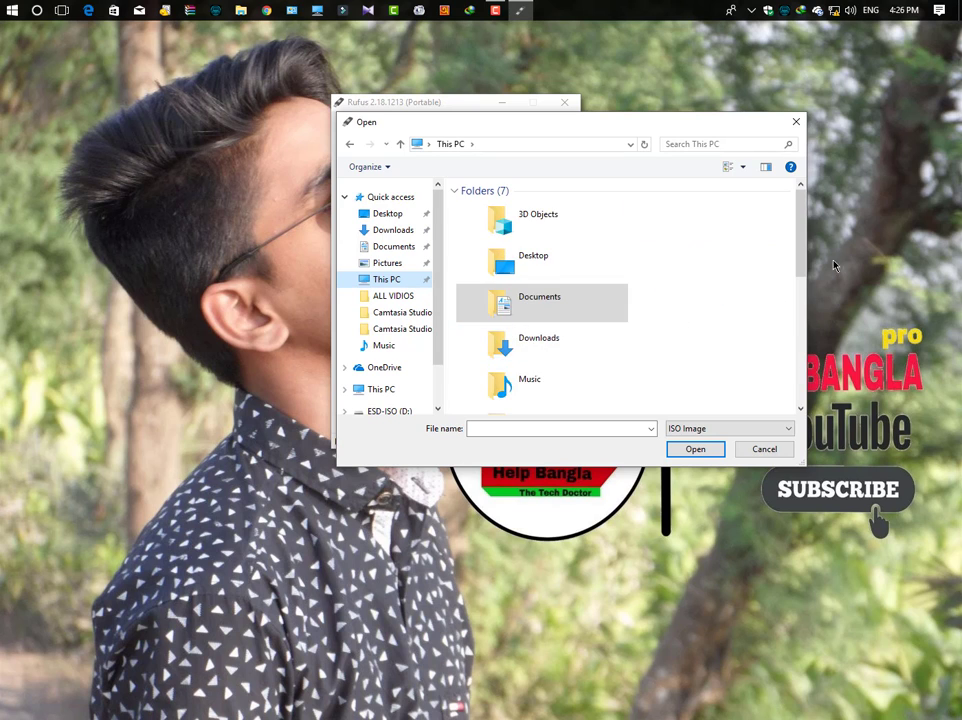
{"action": "scroll", "coordinate": [650, 215], "scroll_direction": "down", "scroll_amount": 5}
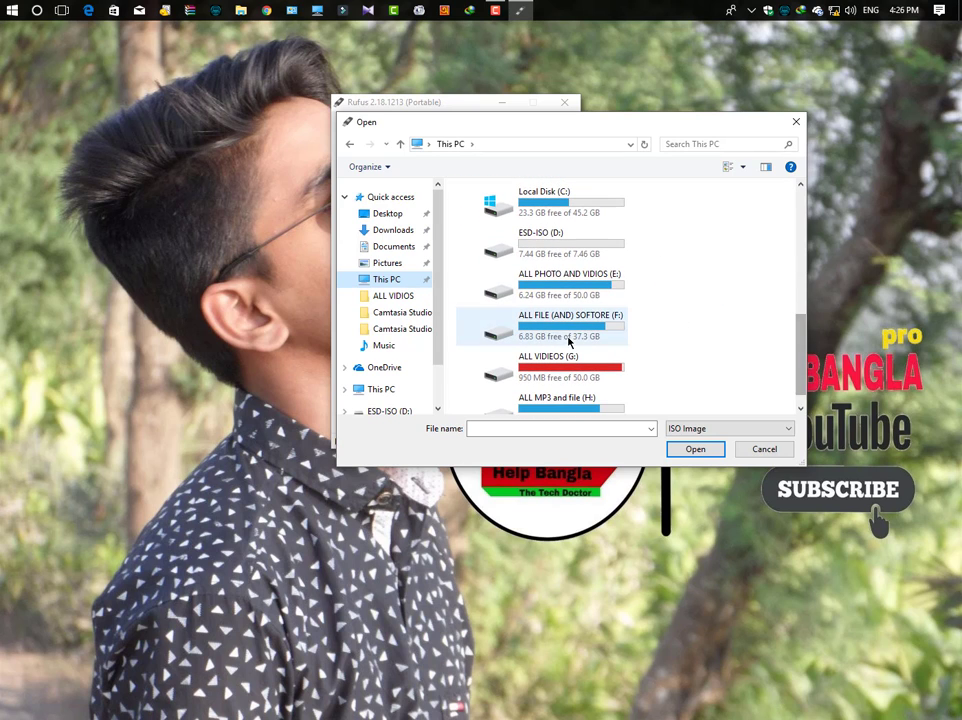
{"action": "double_click", "coordinate": [558, 399]}
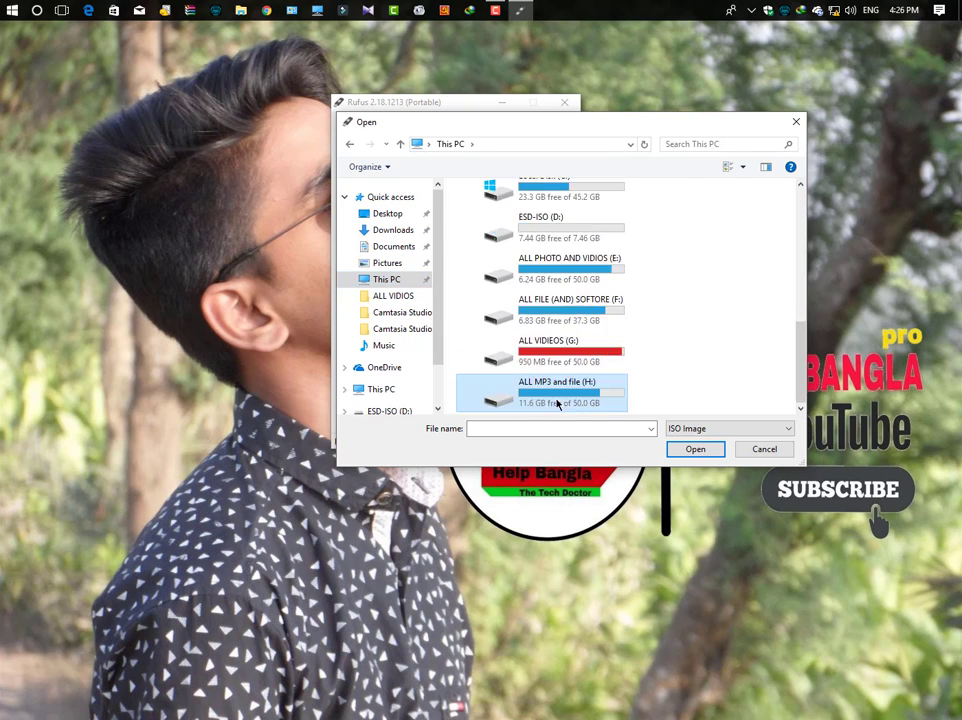
{"action": "scroll", "coordinate": [620, 250], "scroll_direction": "down", "scroll_amount": 6}
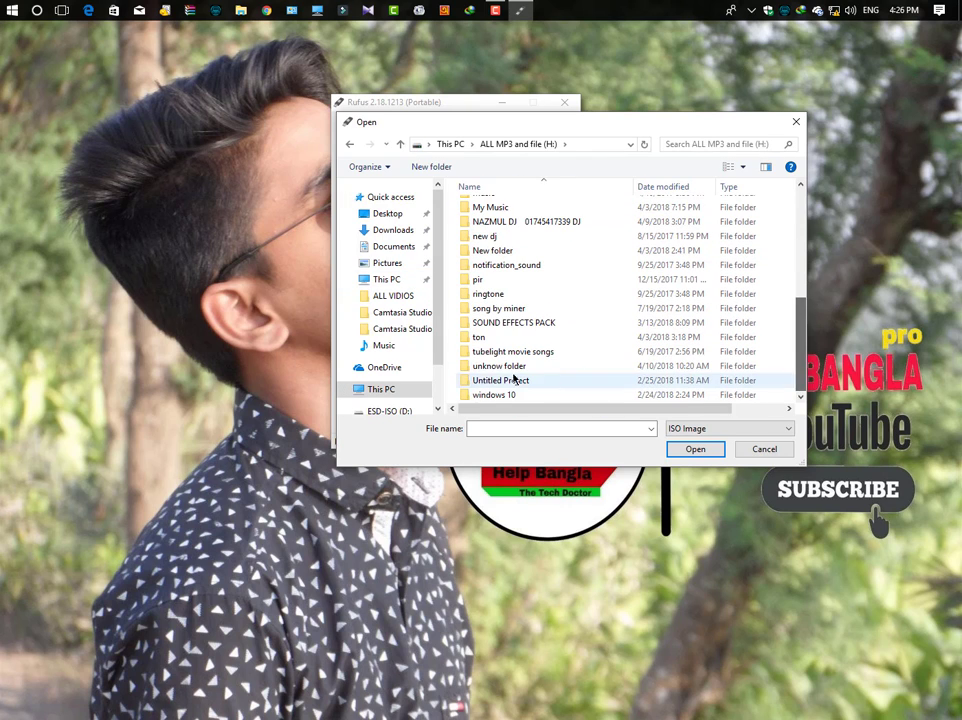
{"action": "double_click", "coordinate": [500, 395]}
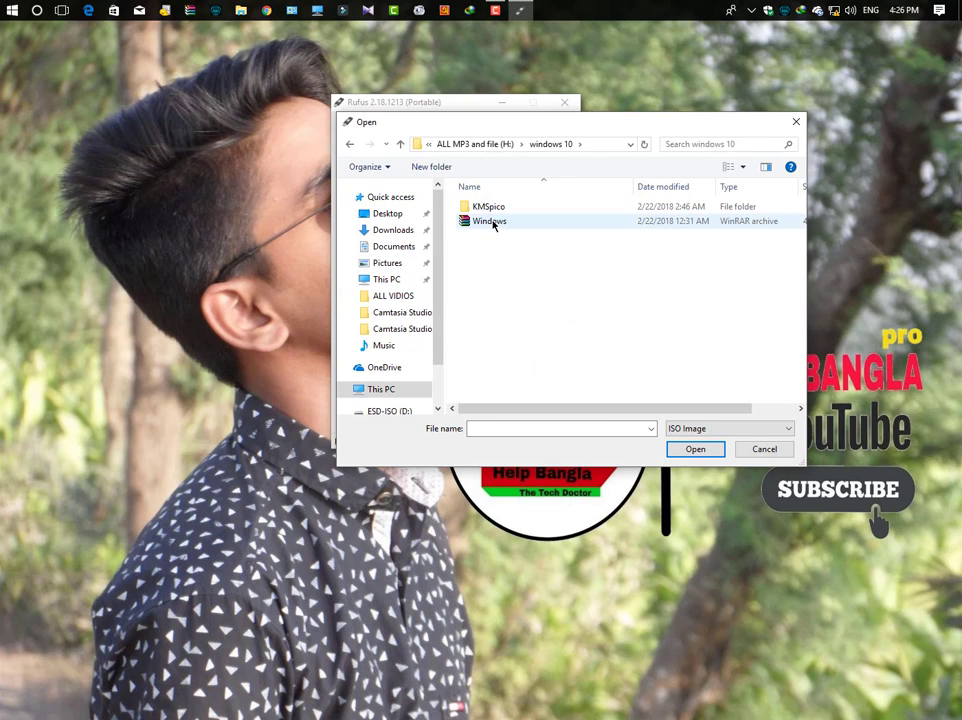
{"action": "left_click", "coordinate": [492, 222]}
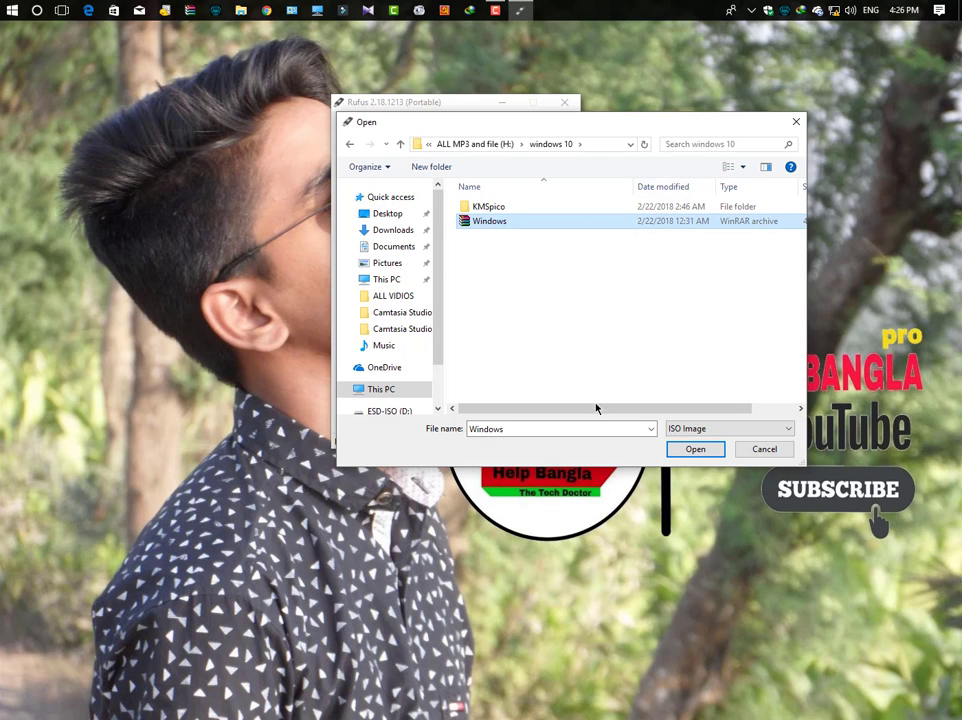
{"action": "left_click_drag", "start_coordinate": [597, 406], "coordinate": [760, 387]}
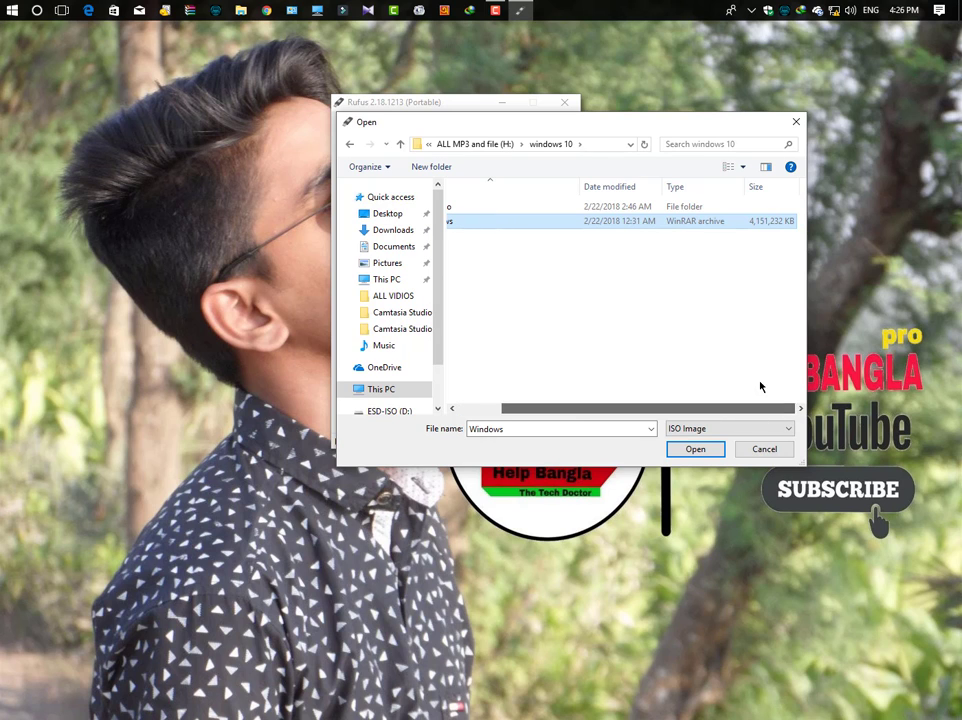
{"action": "left_click", "coordinate": [705, 452]}
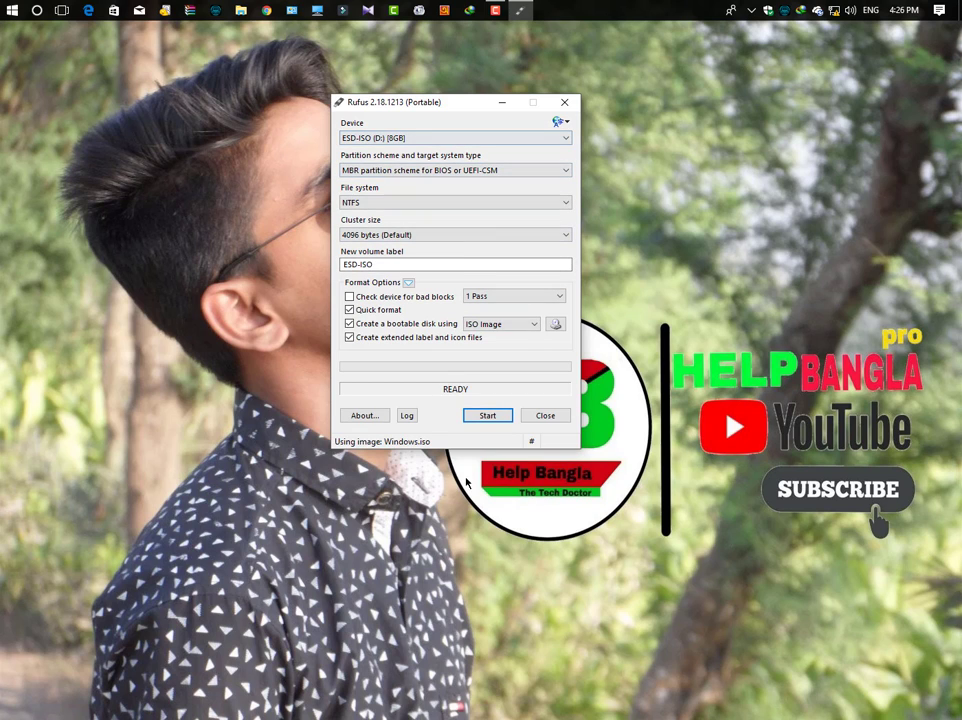
- Start writing the image to the ESD-ISO (D:) drive and accept the erasure of all its data
{"action": "left_click", "coordinate": [477, 416]}
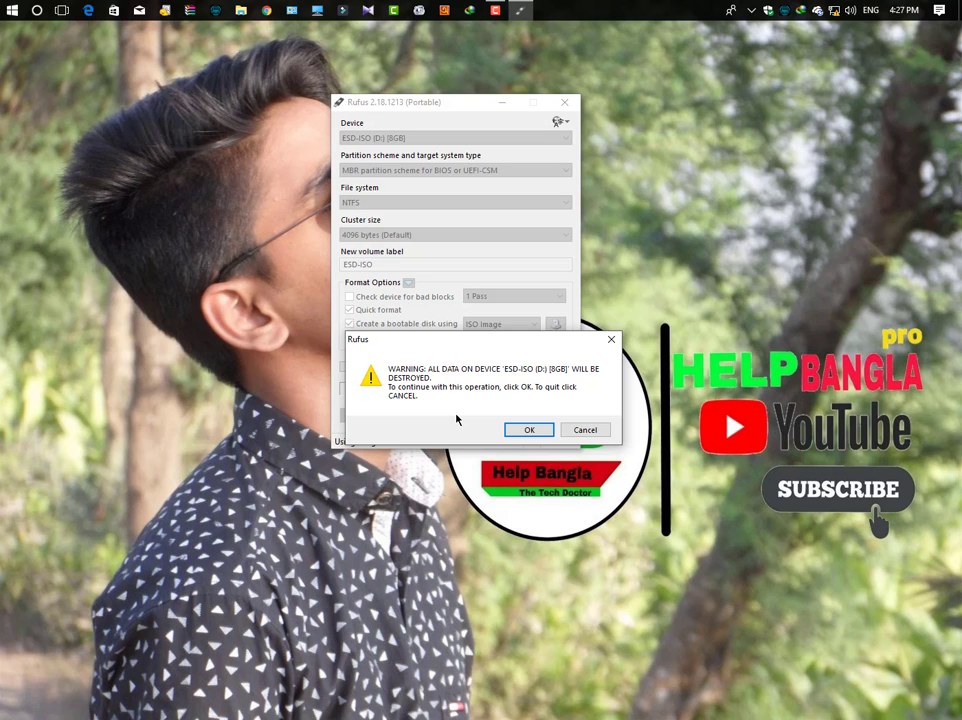
{"action": "left_click", "coordinate": [527, 432]}
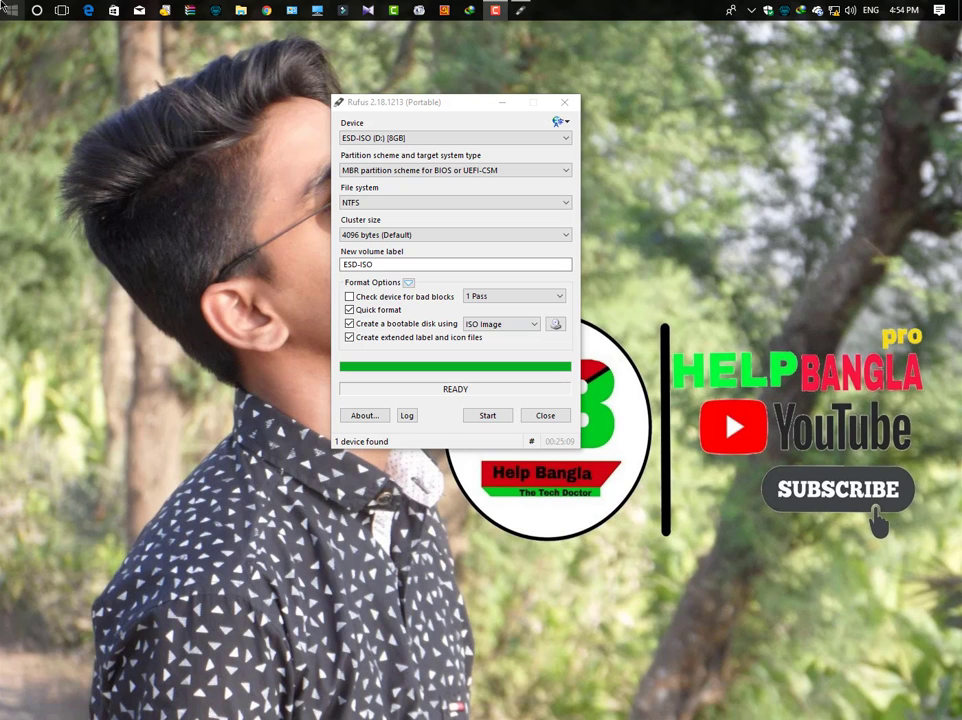
- Open and refresh This PC, inspect the files on the ESD-ISO (D:) drive and leave the file window
{"action": "left_click", "coordinate": [322, 9]}
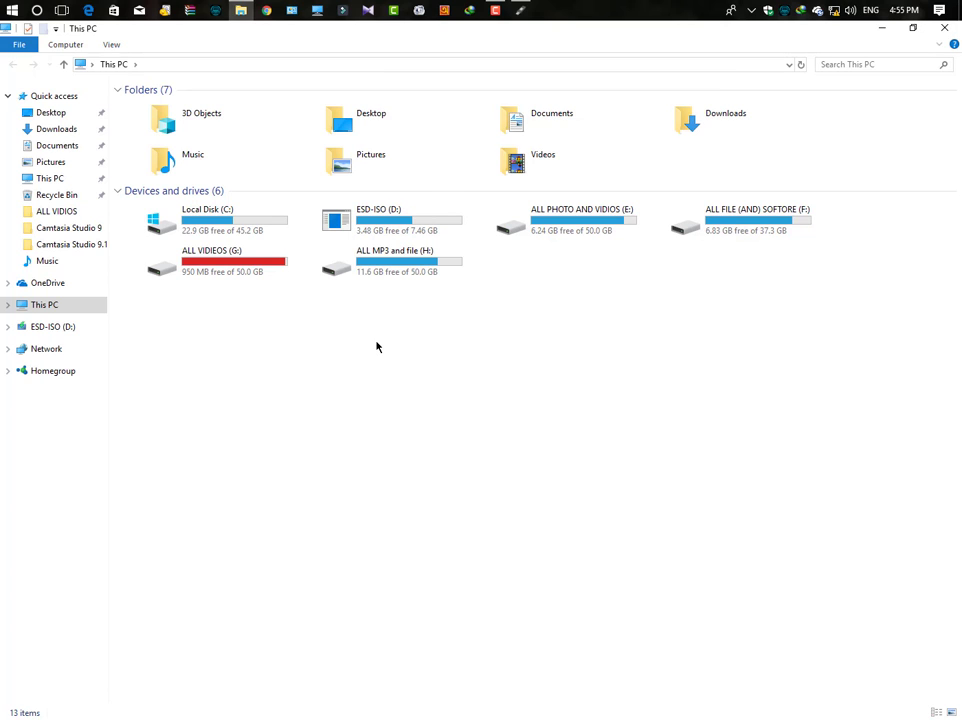
{"action": "right_click", "coordinate": [552, 285]}
{"action": "left_click", "coordinate": [571, 339]}
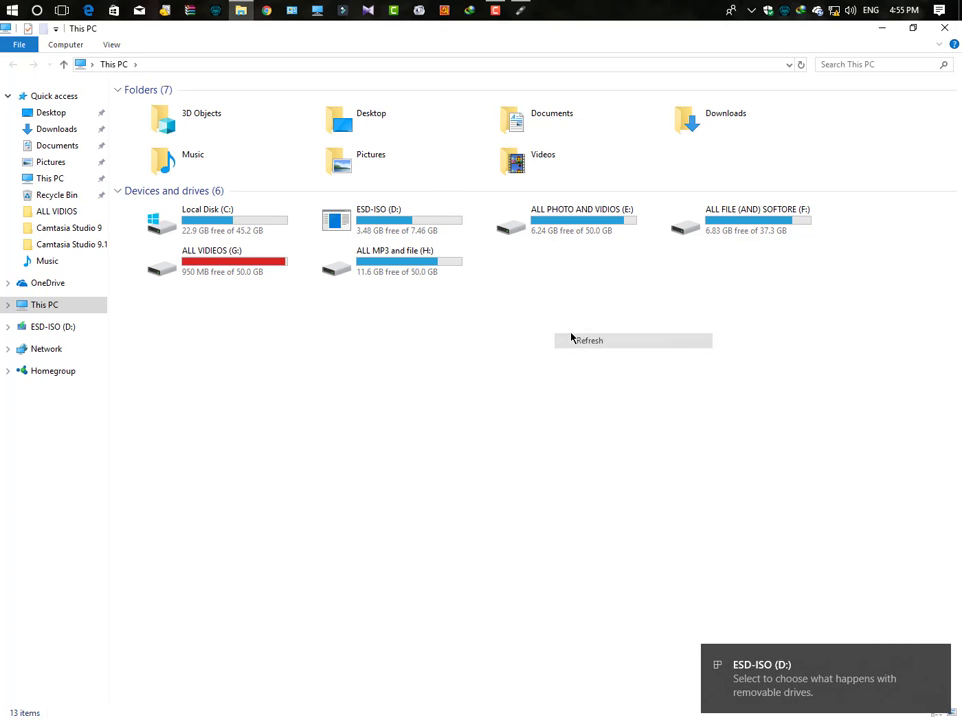
{"action": "right_click", "coordinate": [562, 313]}
{"action": "left_click", "coordinate": [598, 366]}
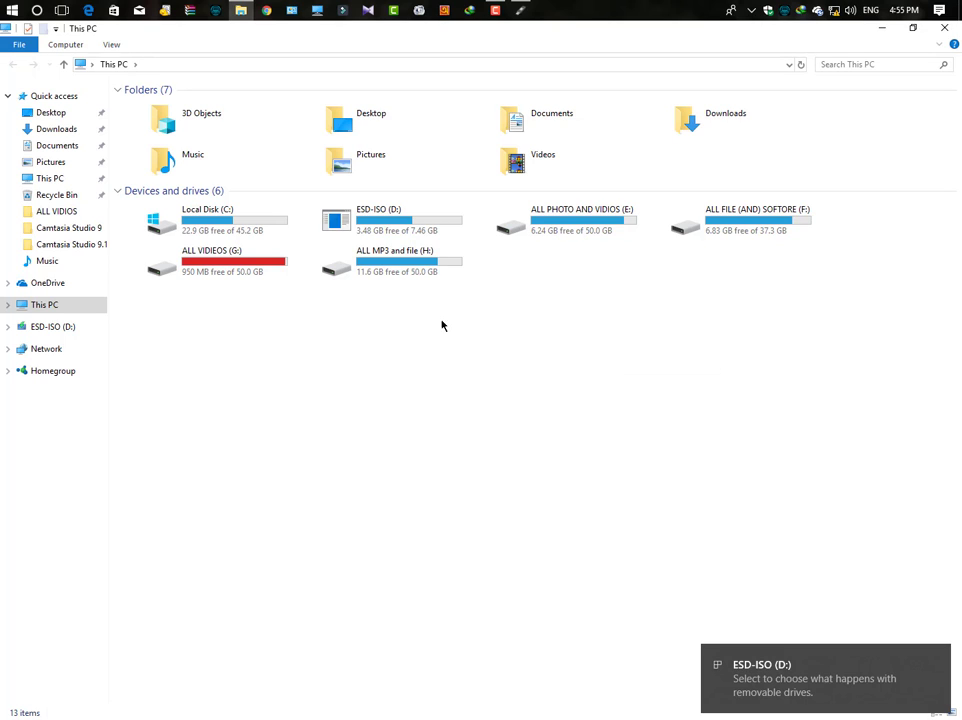
{"action": "left_click", "coordinate": [387, 233]}
{"action": "double_click", "coordinate": [387, 233]}
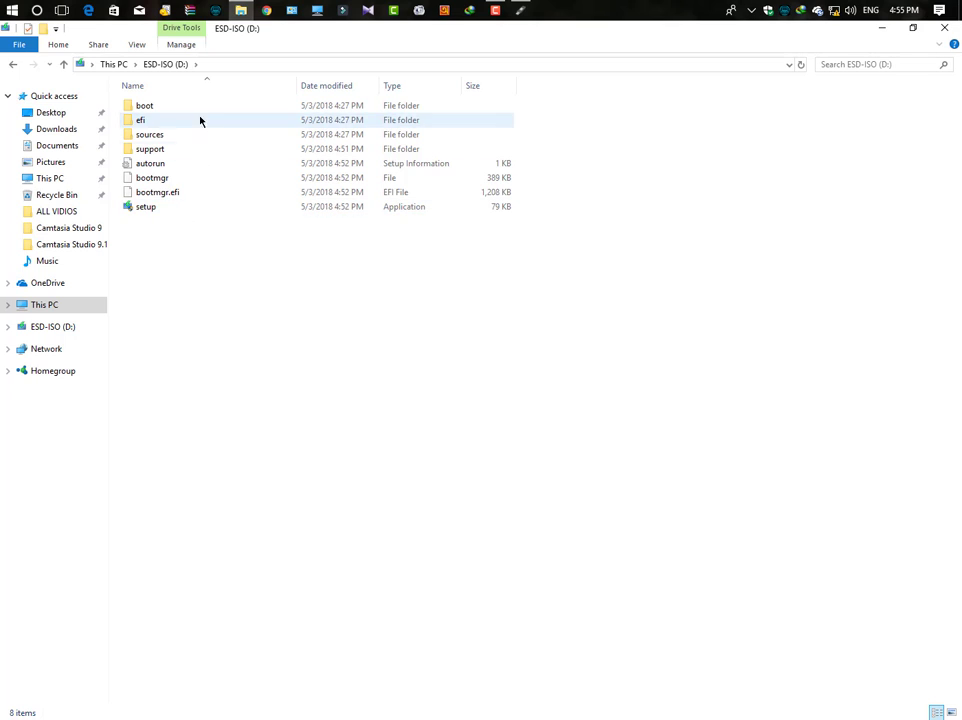
{"action": "left_click", "coordinate": [15, 64]}
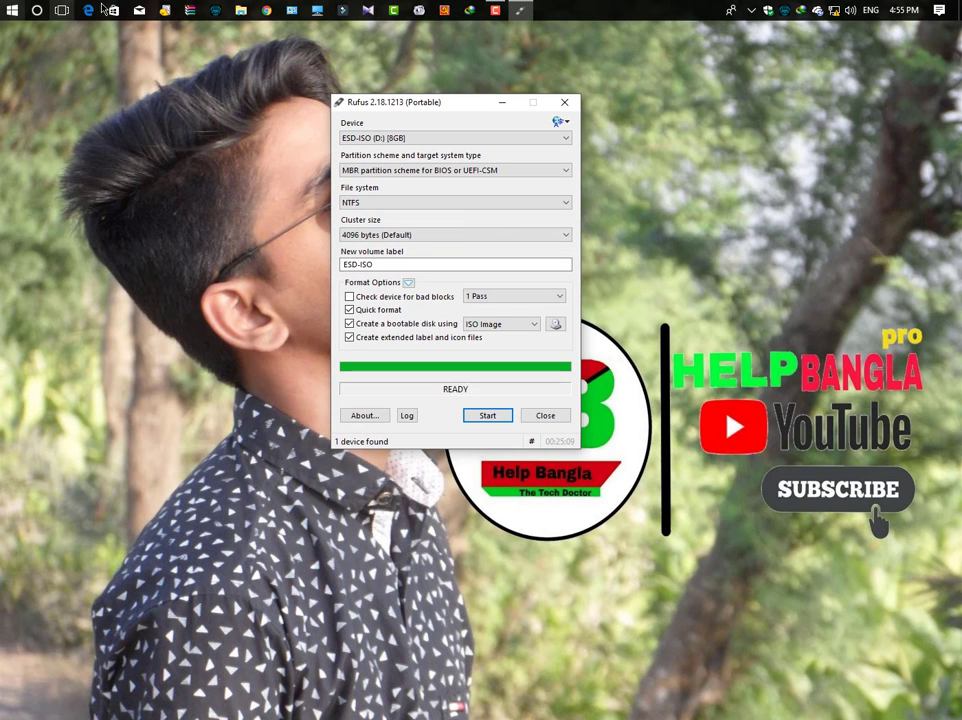
- Reopen the ESD-ISO (D:) drive in File Explorer, check its setup application and close the window
{"action": "left_click", "coordinate": [241, 11]}
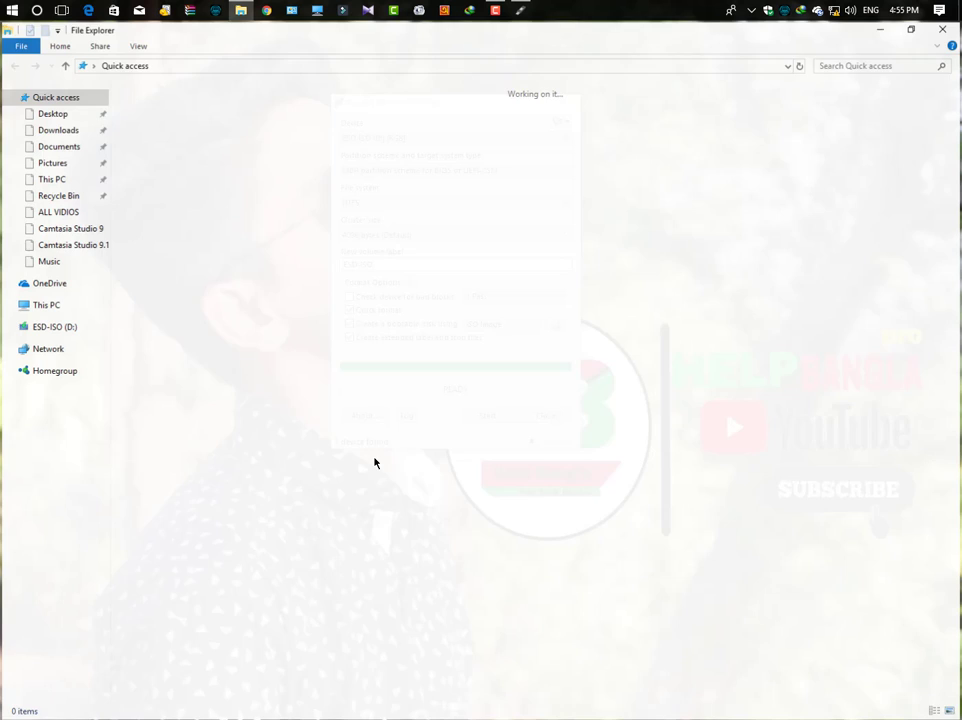
{"action": "left_click", "coordinate": [44, 178]}
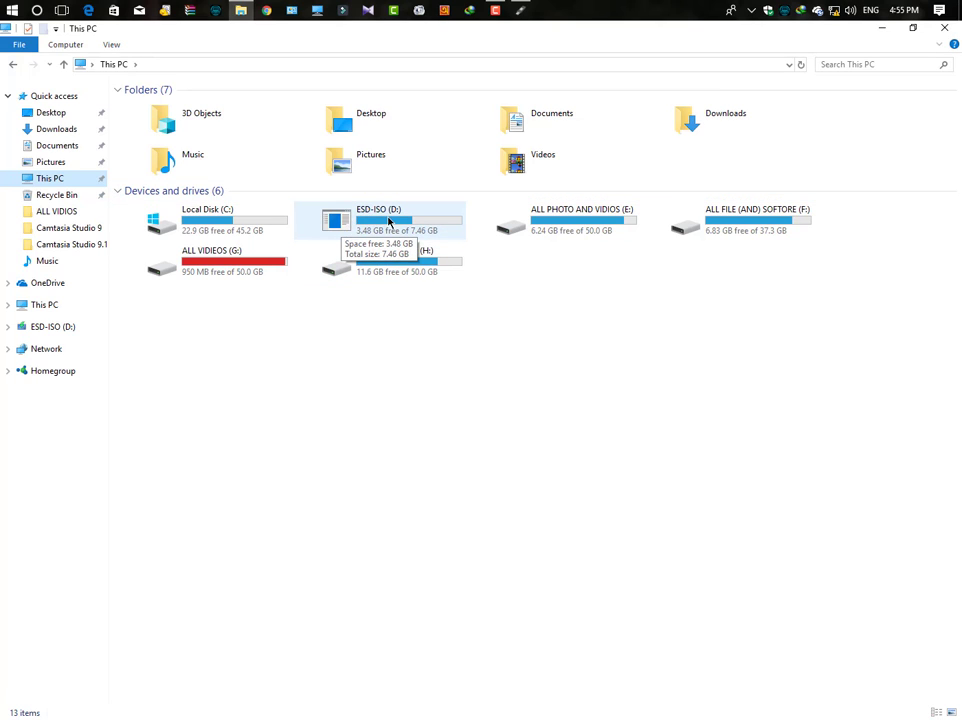
{"action": "double_click", "coordinate": [341, 229]}
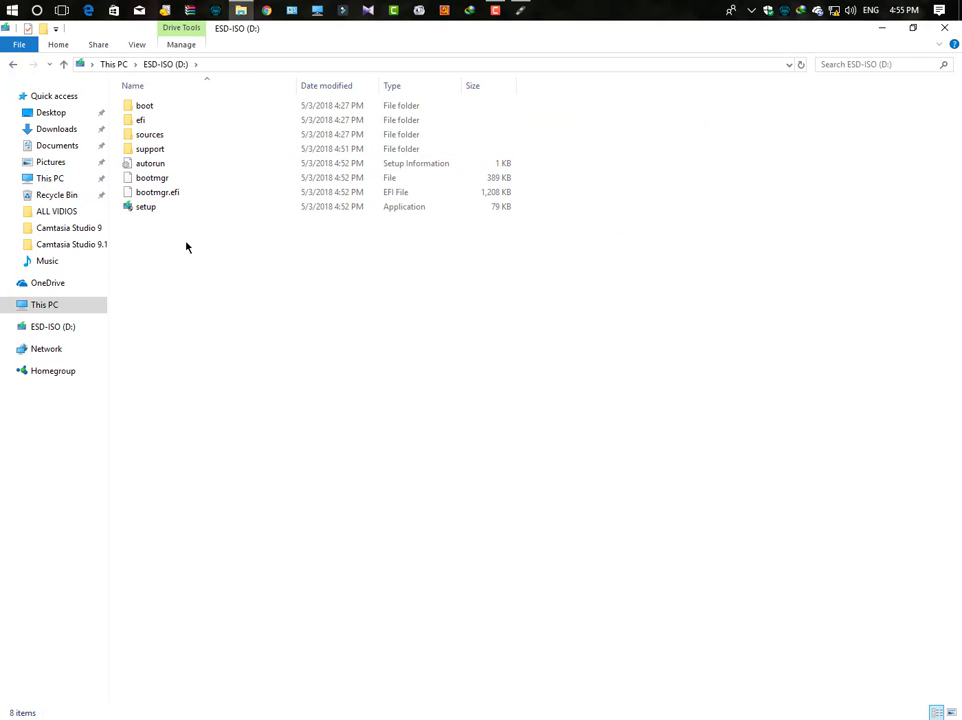
{"action": "left_click", "coordinate": [146, 208]}
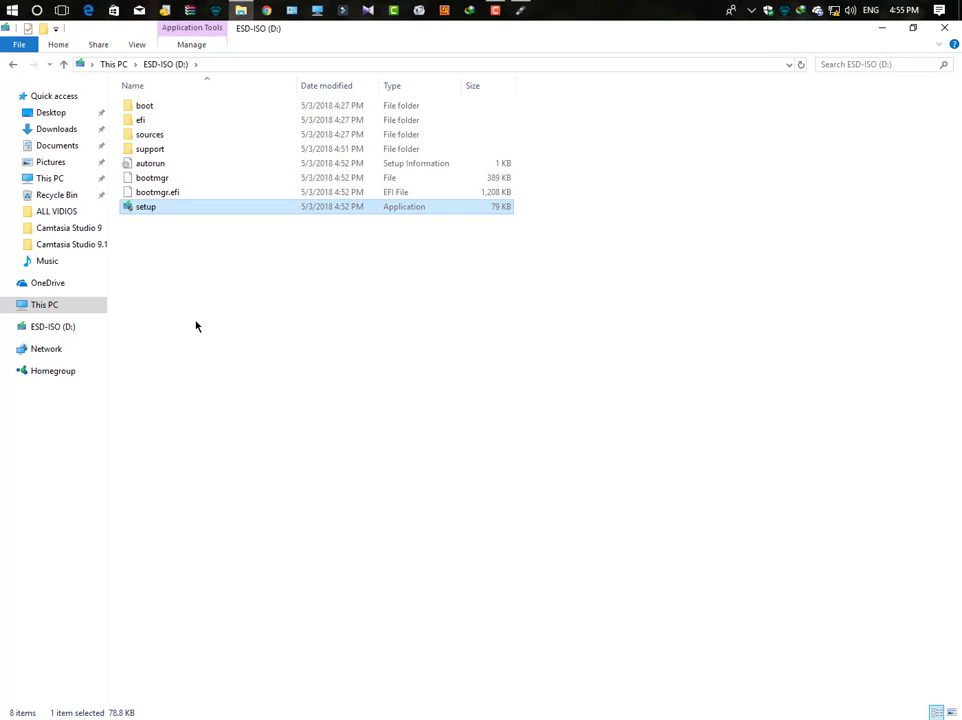
{"action": "left_click", "coordinate": [944, 28]}
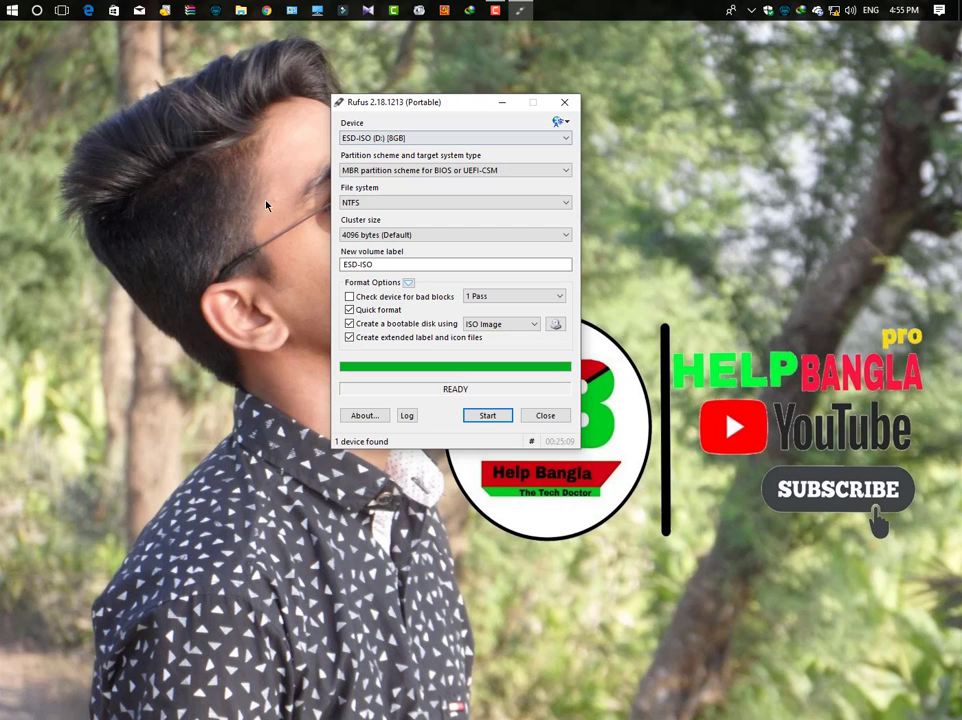
- Close Rufus, view the drives in This PC once more and close File Explorer
{"action": "left_click", "coordinate": [545, 415]}
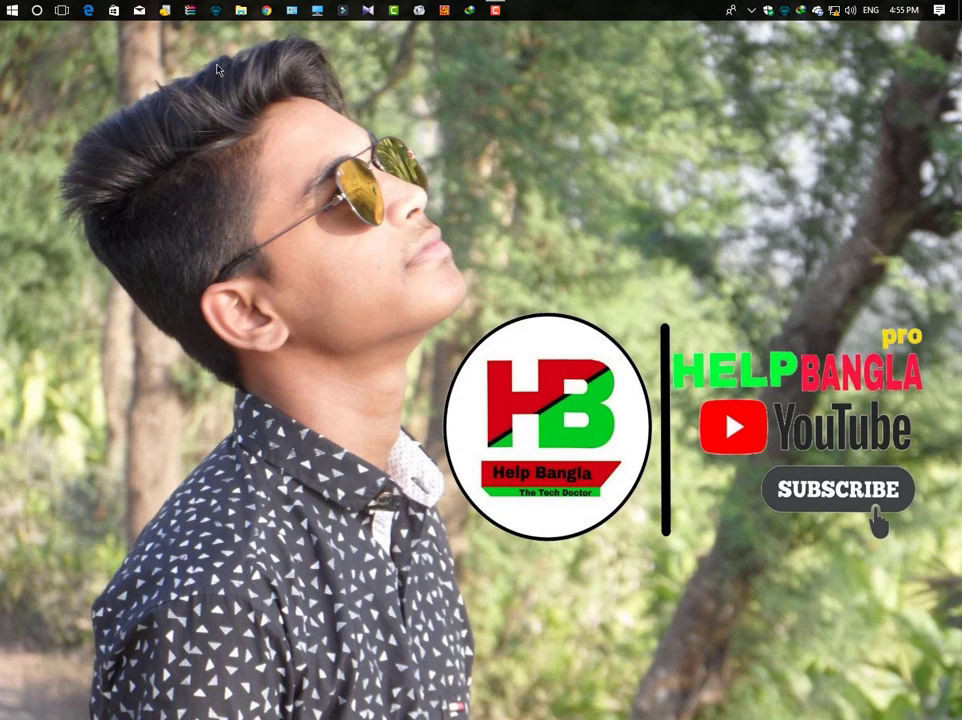
{"action": "left_click", "coordinate": [241, 10]}
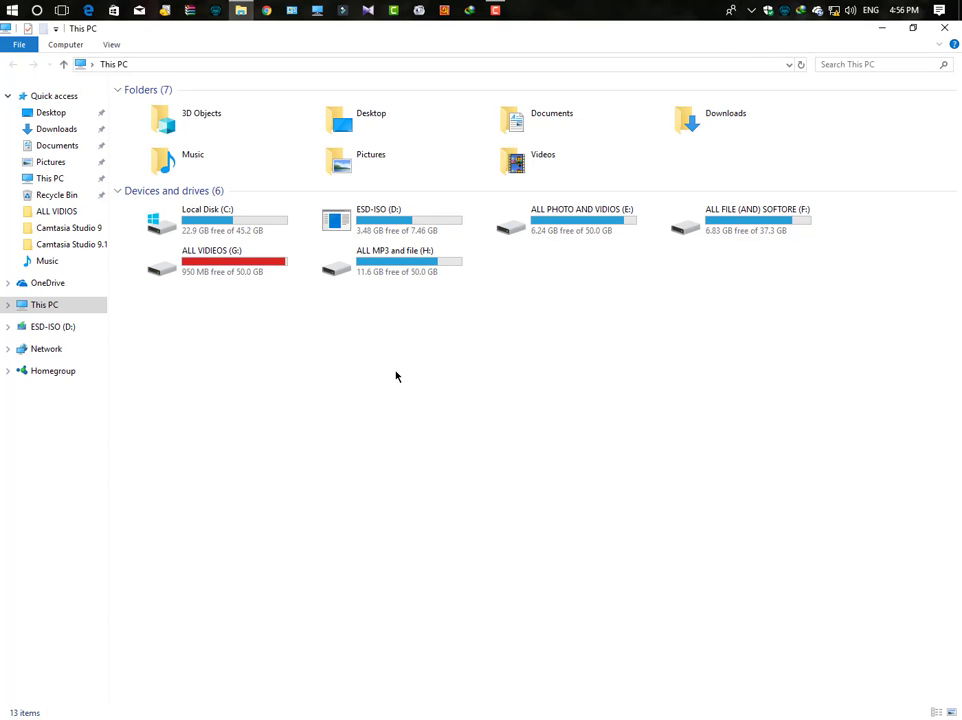
{"action": "left_click", "coordinate": [942, 28]}
{"action": "right_click", "coordinate": [548, 107]}
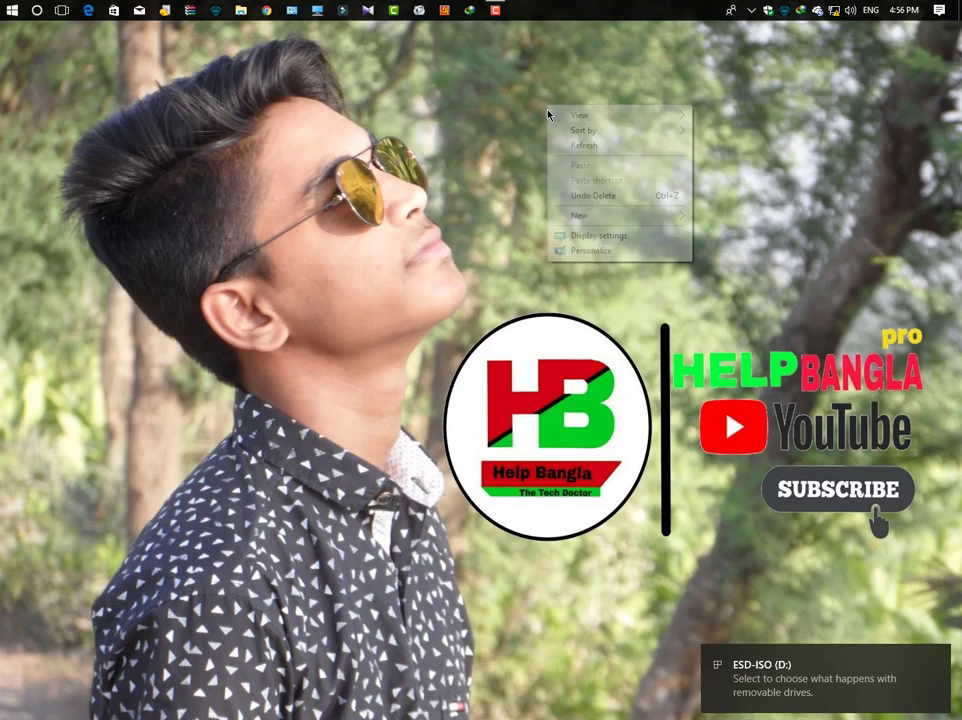
{"action": "left_click", "coordinate": [571, 140]}
{"action": "right_click", "coordinate": [569, 145]}
{"action": "left_click", "coordinate": [588, 188]}
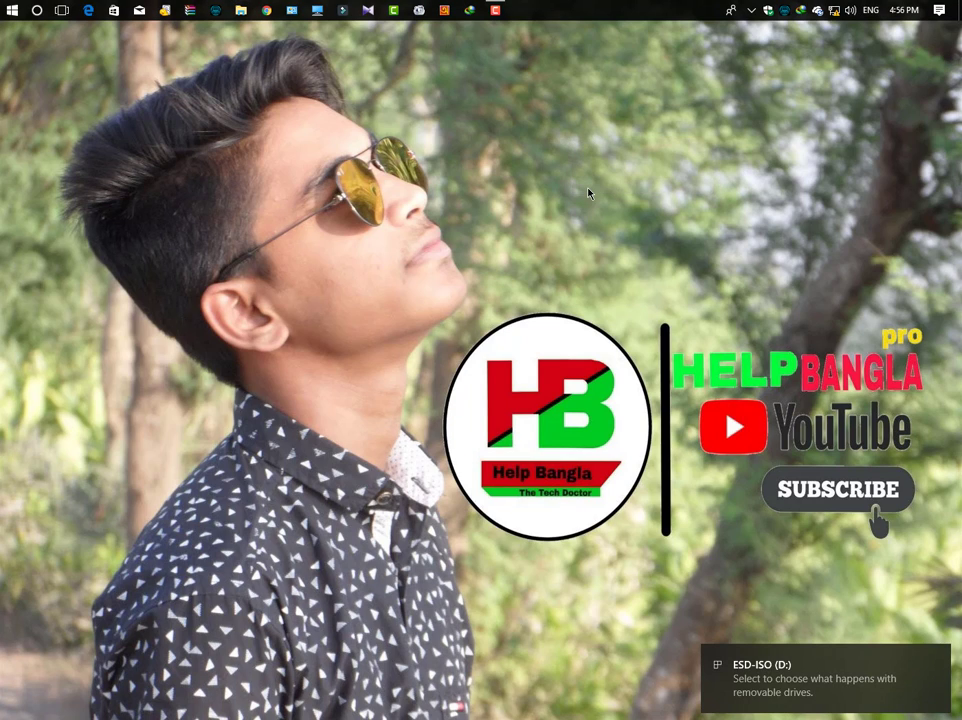
{"action": "right_click", "coordinate": [490, 124]}
{"action": "left_click", "coordinate": [509, 161]}
{"action": "right_click", "coordinate": [510, 164]}
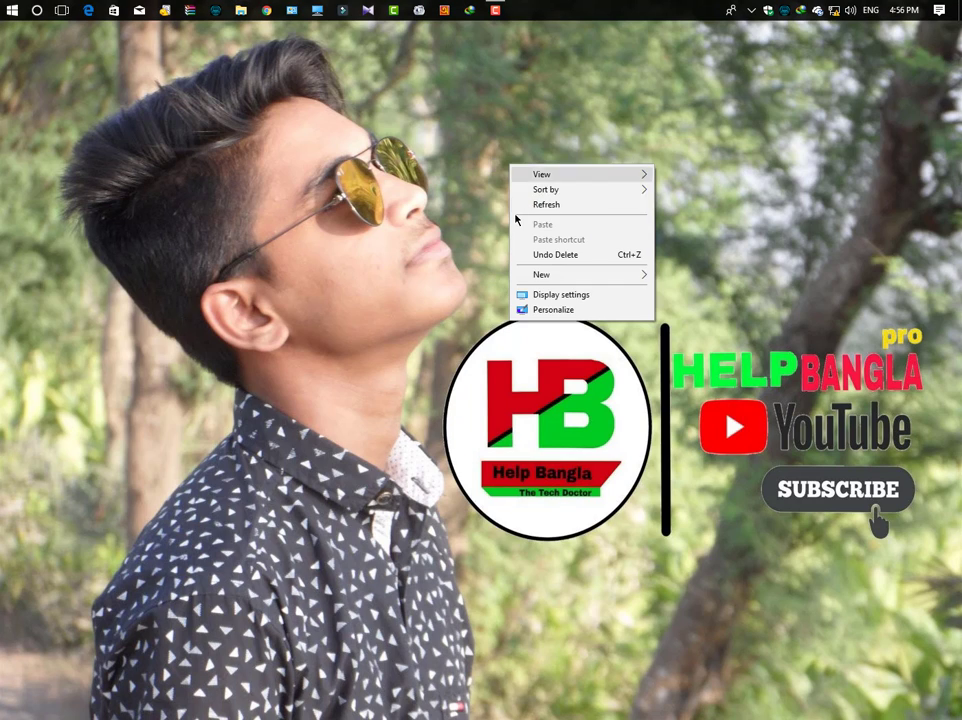
{"action": "left_click", "coordinate": [530, 204]}
{"action": "right_click", "coordinate": [530, 206]}
{"action": "left_click", "coordinate": [555, 246]}
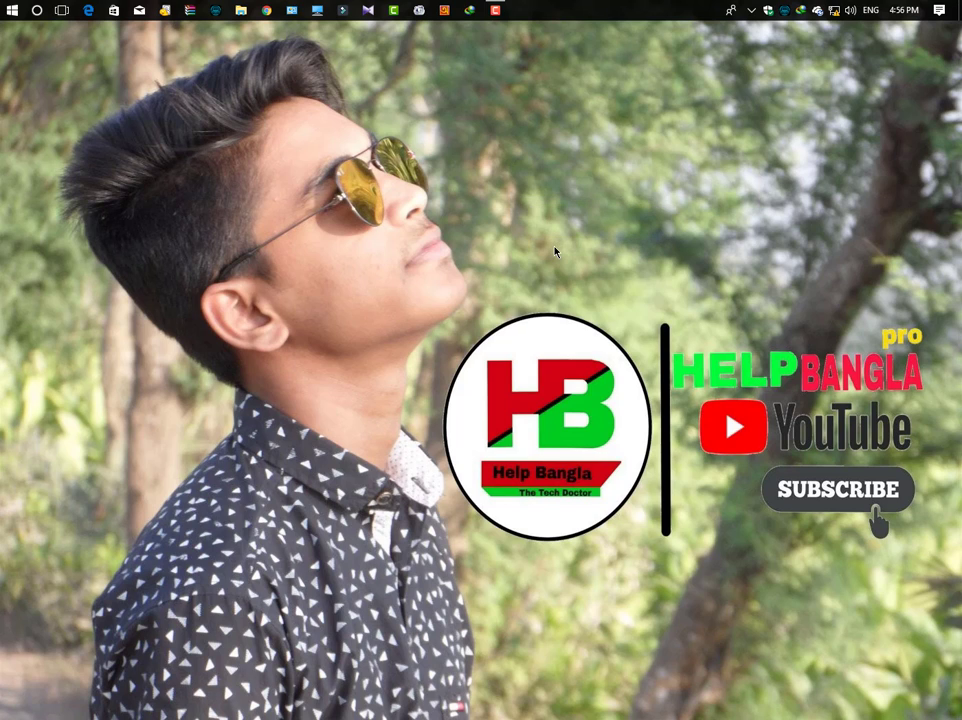